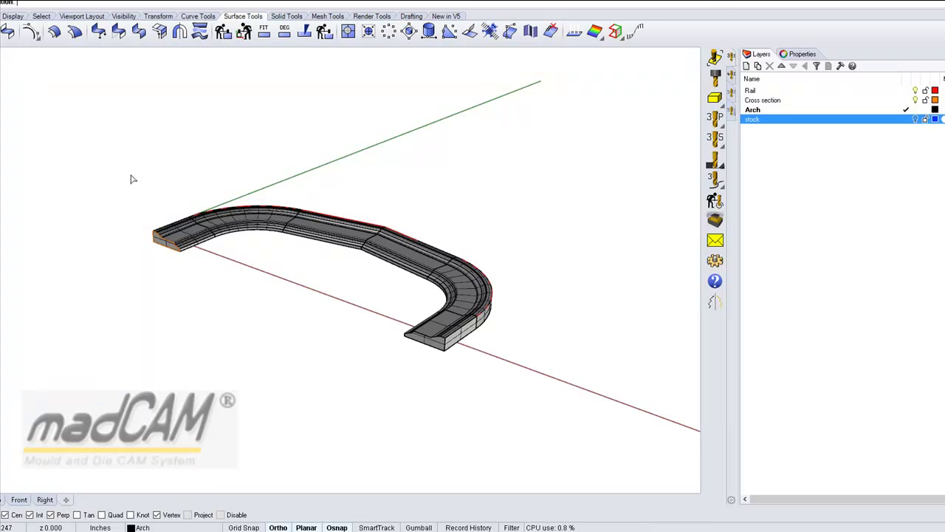
Step: Window-select the whole arch model and create a madCAM box region enclosing it
{"action": "left_click_drag", "start_coordinate": [119, 160], "coordinate": [561, 400]}
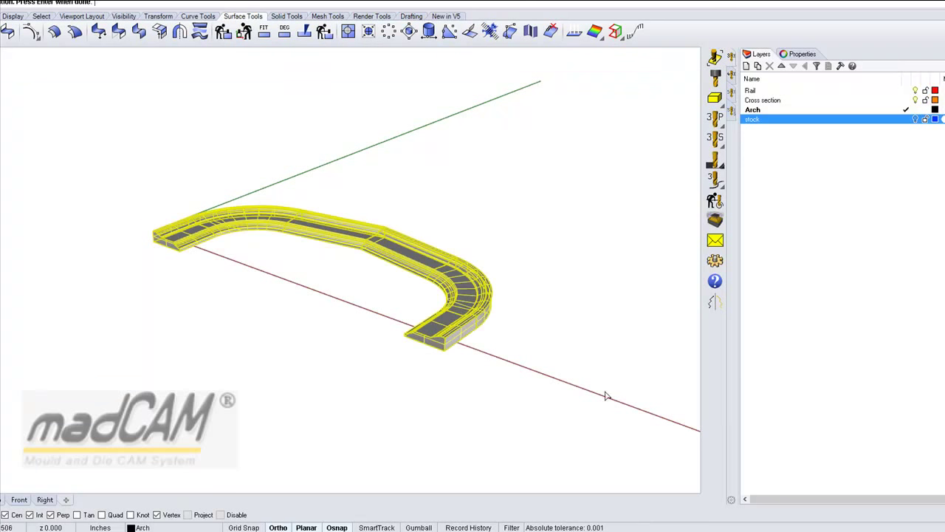
{"action": "key", "text": "Return"}
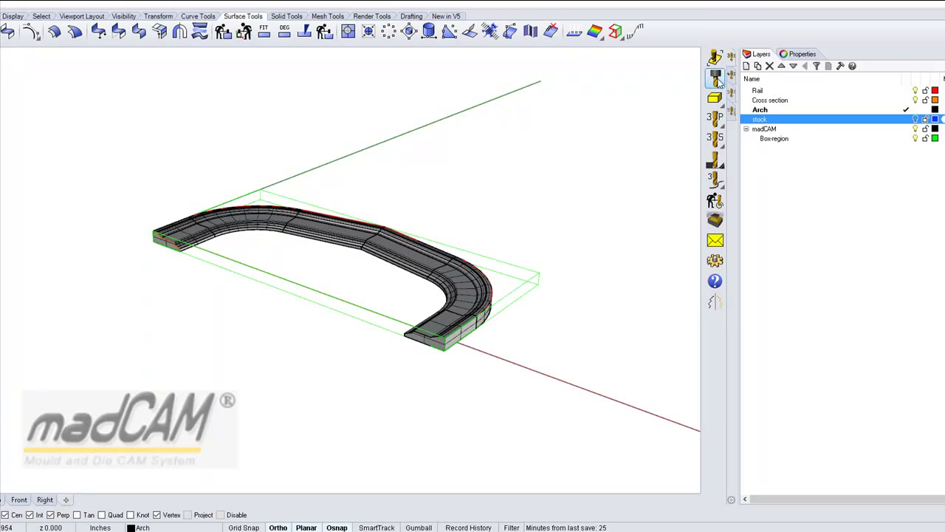
Step: Choose the FLAT_END_0.5 cutter from the cutter library
{"action": "left_click", "coordinate": [715, 77]}
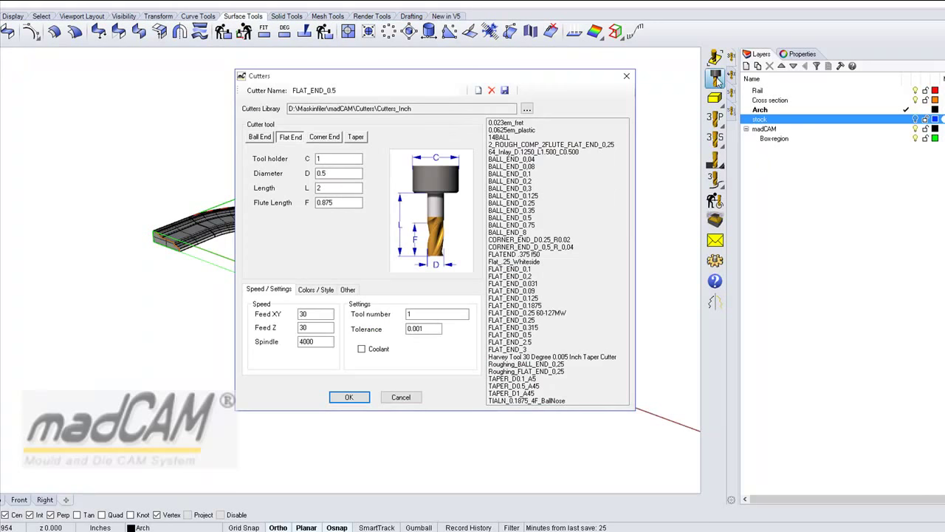
{"action": "left_click", "coordinate": [513, 336]}
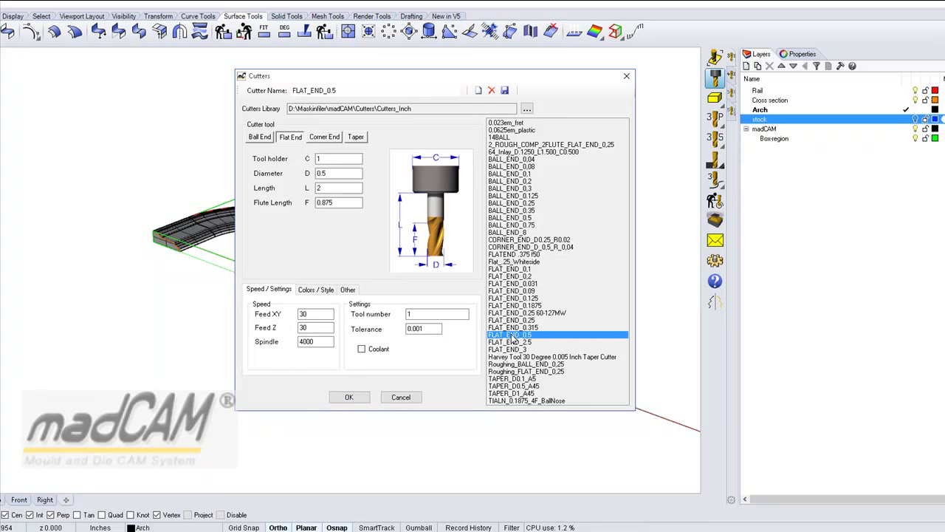
{"action": "left_click", "coordinate": [353, 399]}
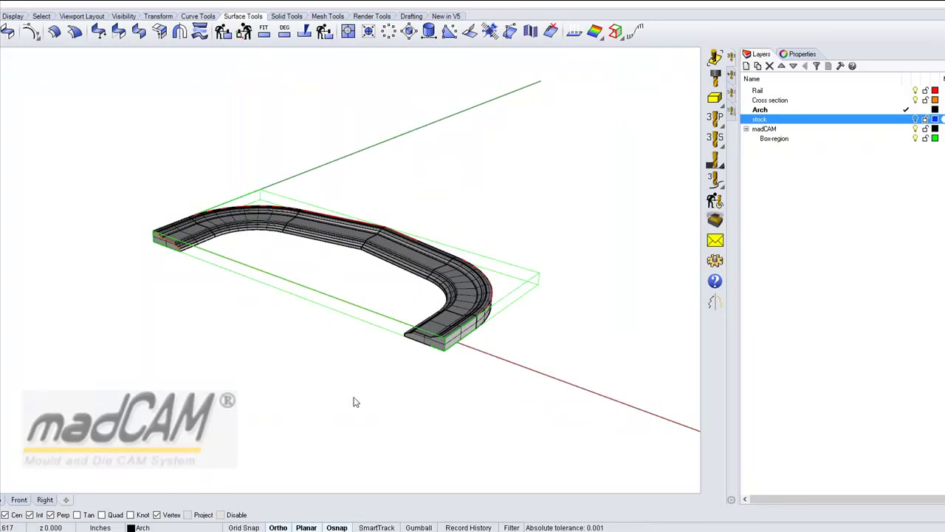
Step: Show the blue stock solid and designate it as the model stock
{"action": "left_click", "coordinate": [916, 119]}
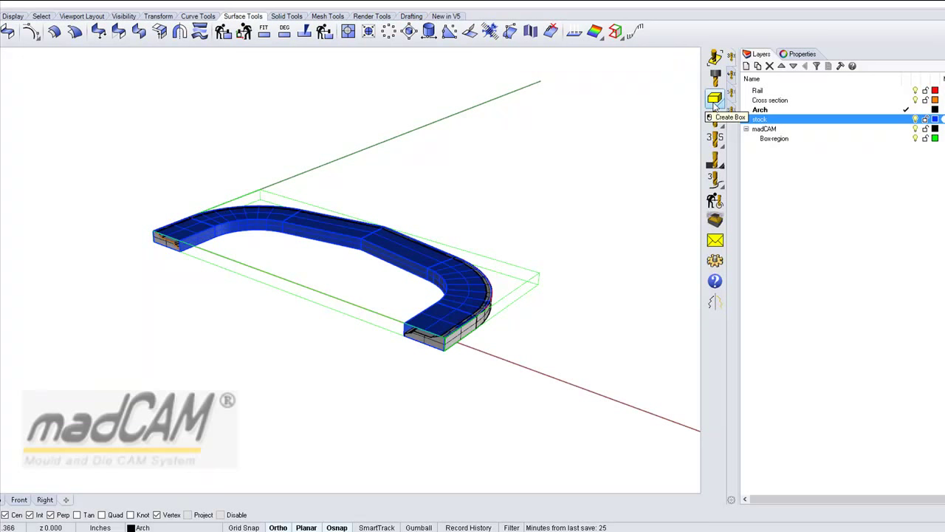
{"action": "left_click", "coordinate": [715, 104]}
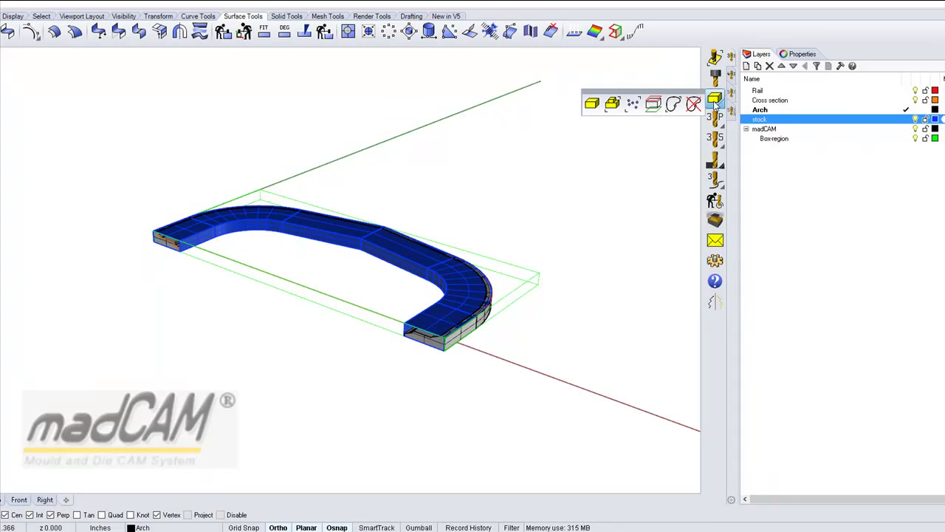
{"action": "left_click", "coordinate": [618, 106]}
{"action": "scroll", "coordinate": [199, 175], "scroll_direction": "up", "scroll_amount": 5}
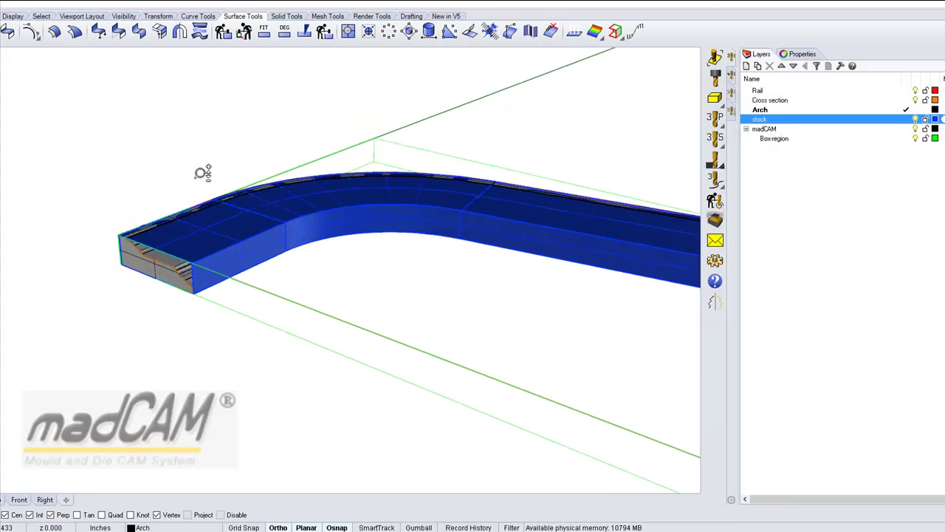
{"action": "left_click", "coordinate": [247, 272]}
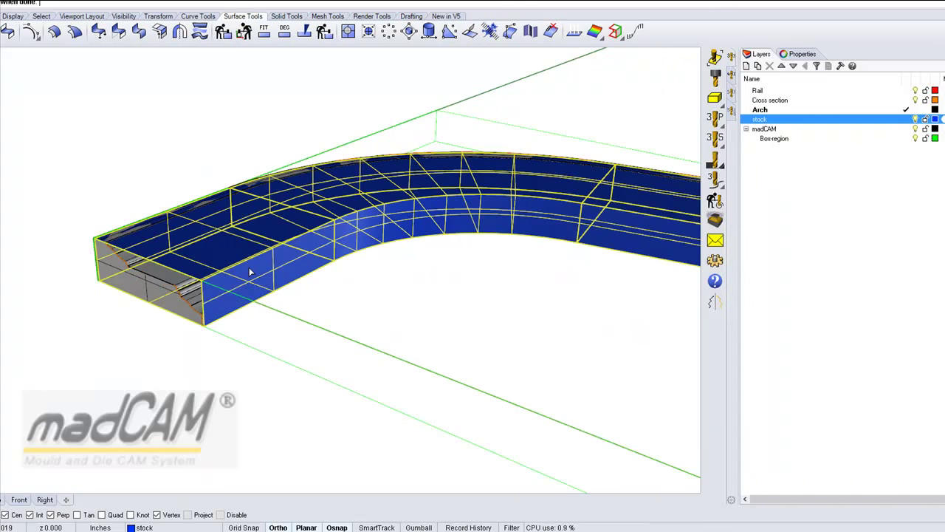
{"action": "right_click", "coordinate": [383, 314]}
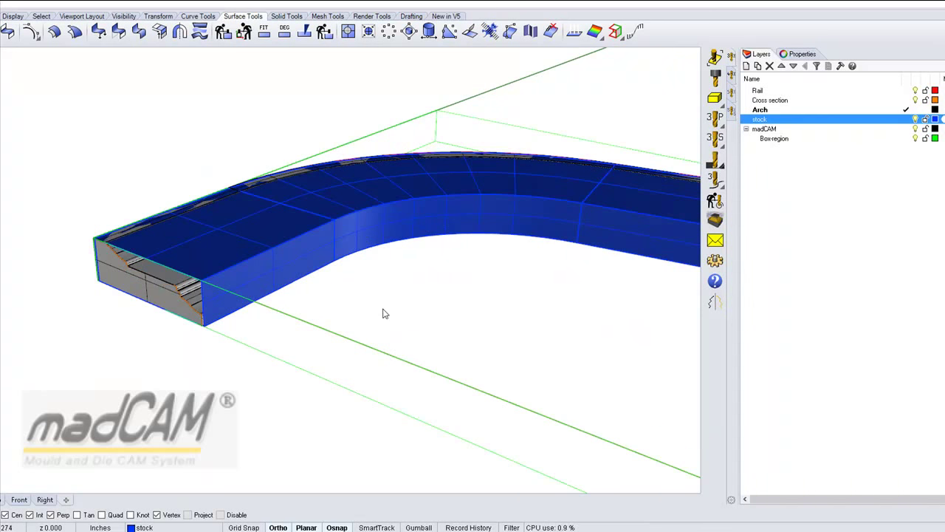
{"action": "left_click", "coordinate": [702, 65]}
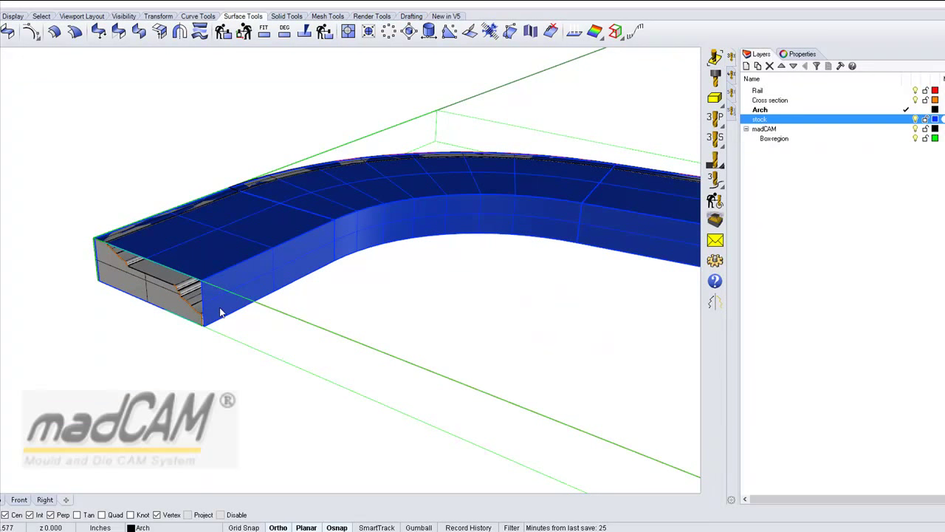
{"action": "scroll", "coordinate": [185, 292], "scroll_direction": "down", "scroll_amount": 3}
{"action": "scroll", "coordinate": [199, 340], "scroll_direction": "up", "scroll_amount": 1}
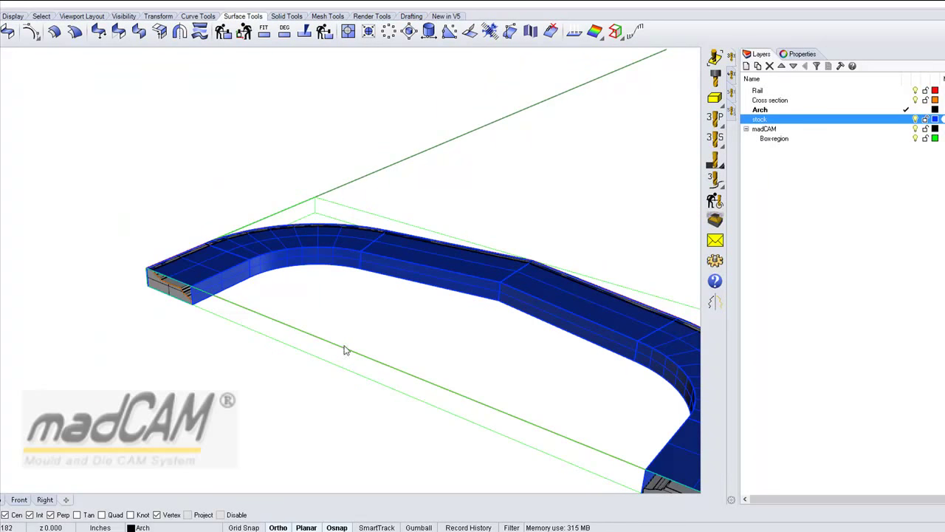
Step: Generate a Roughing toolpath leaving 0.1 stock
{"action": "left_click", "coordinate": [716, 139]}
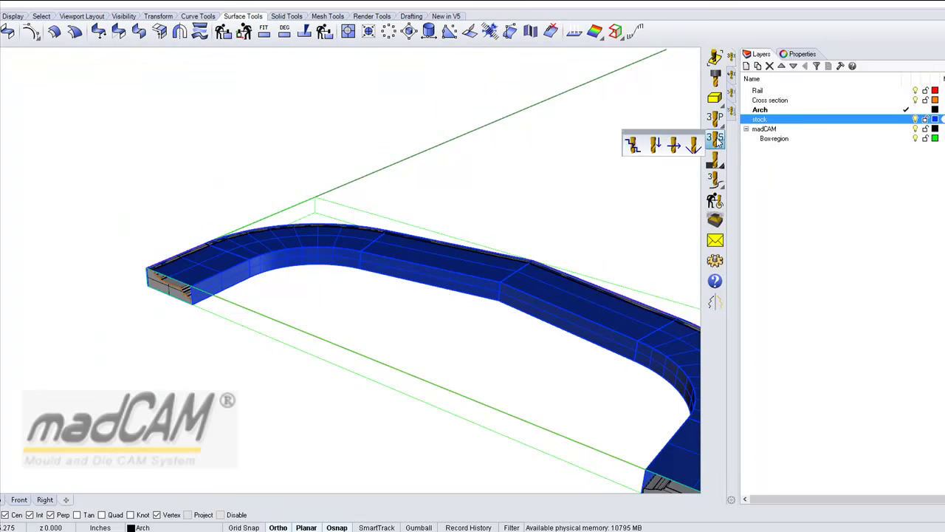
{"action": "left_click", "coordinate": [633, 145]}
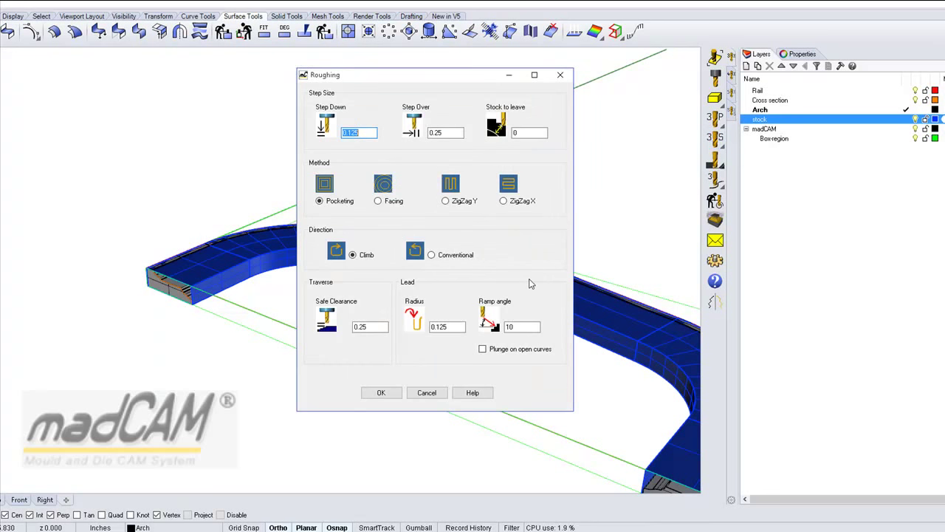
{"action": "left_click", "coordinate": [528, 135]}
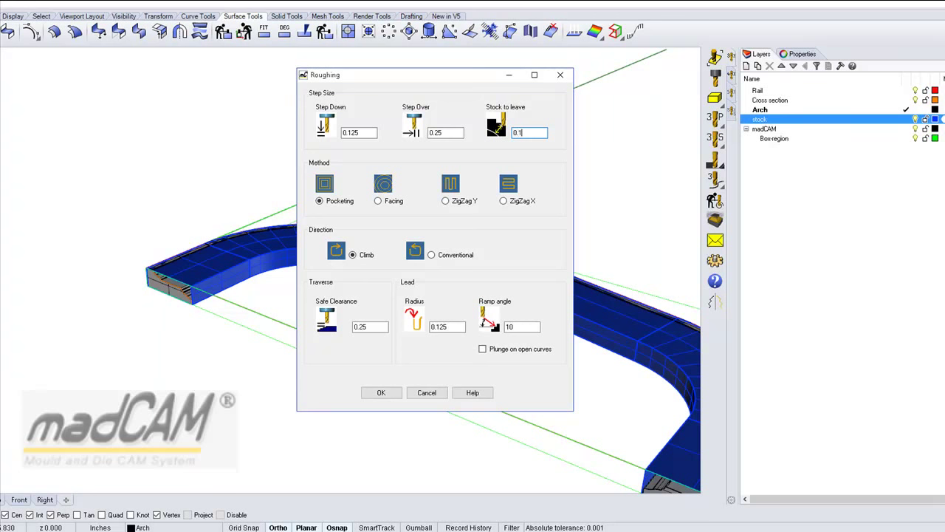
{"action": "left_click", "coordinate": [381, 394]}
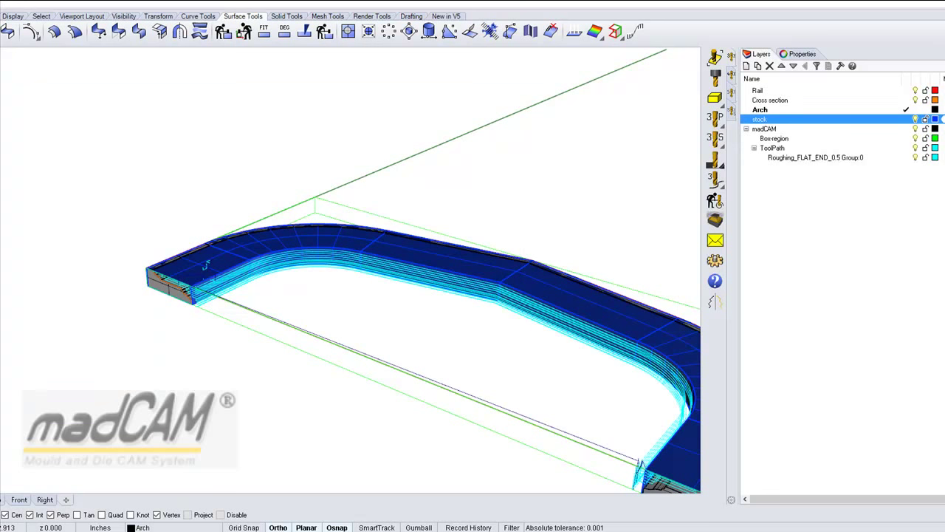
Step: Hide the stock solid and orbit to inspect the cyan roughing passes
{"action": "left_click", "coordinate": [916, 119]}
{"action": "right_click_drag", "start_coordinate": [414, 244], "coordinate": [506, 251]}
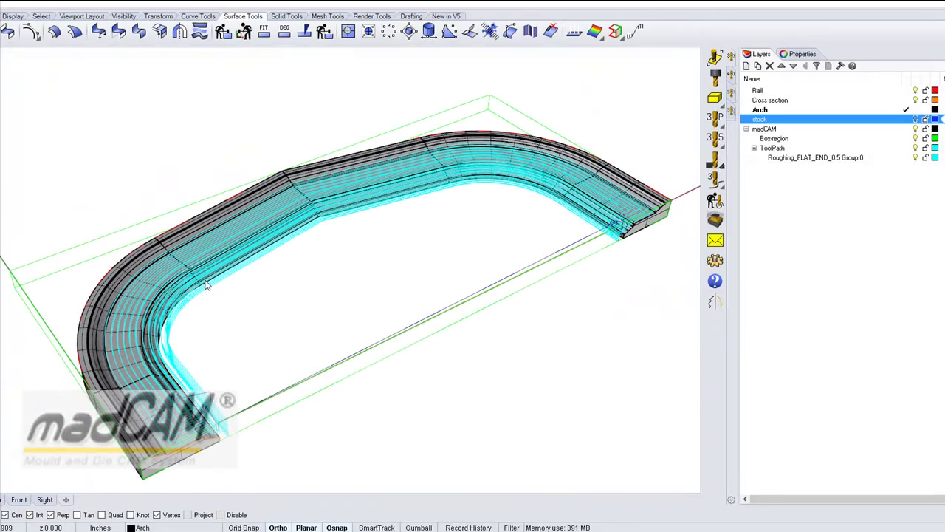
{"action": "right_click_drag", "start_coordinate": [228, 321], "coordinate": [236, 303]}
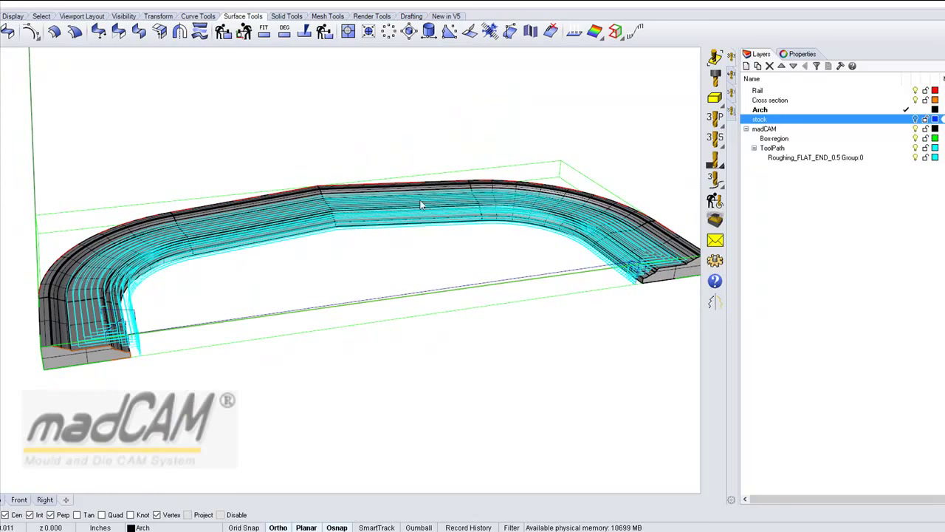
{"action": "right_click_drag", "start_coordinate": [249, 301], "coordinate": [195, 359]}
{"action": "right_click_drag", "start_coordinate": [268, 352], "coordinate": [234, 283]}
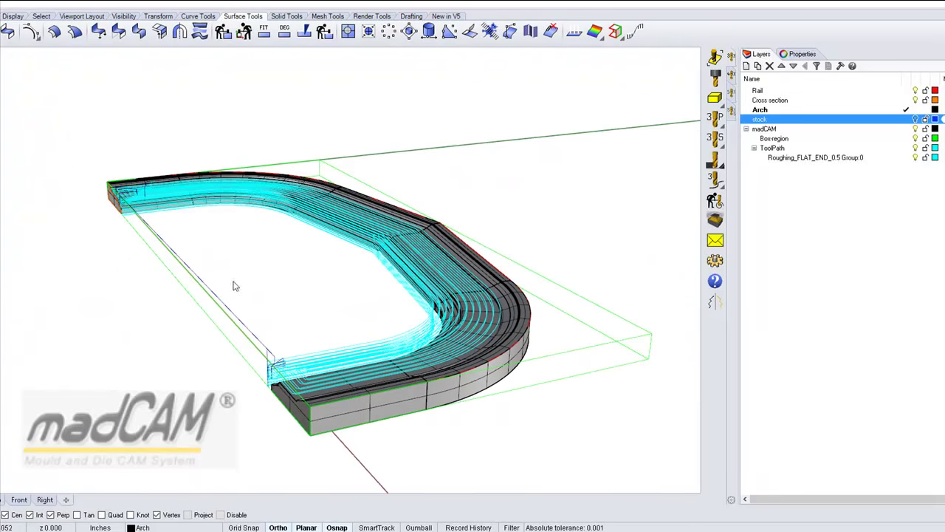
Step: Hide the roughing toolpath and switch to the BALL_END_0.25 cutter
{"action": "left_click", "coordinate": [916, 157]}
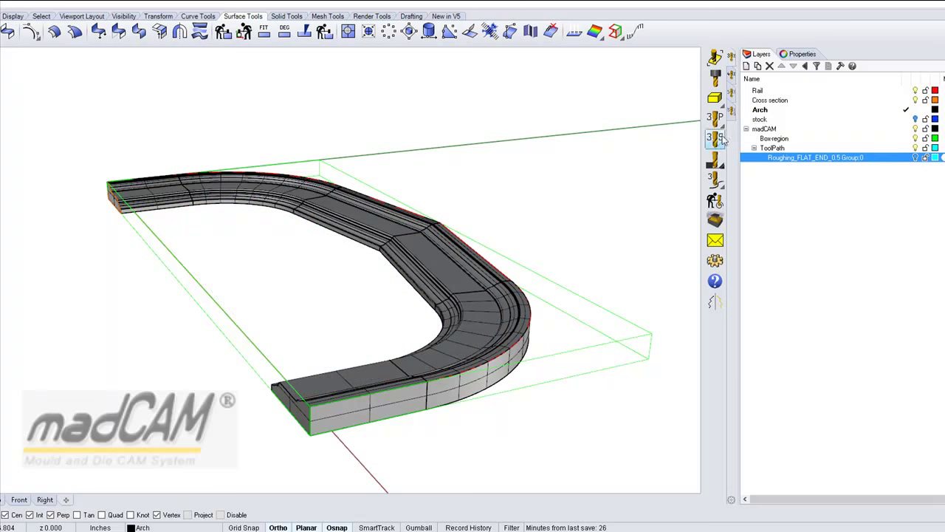
{"action": "left_click", "coordinate": [715, 76]}
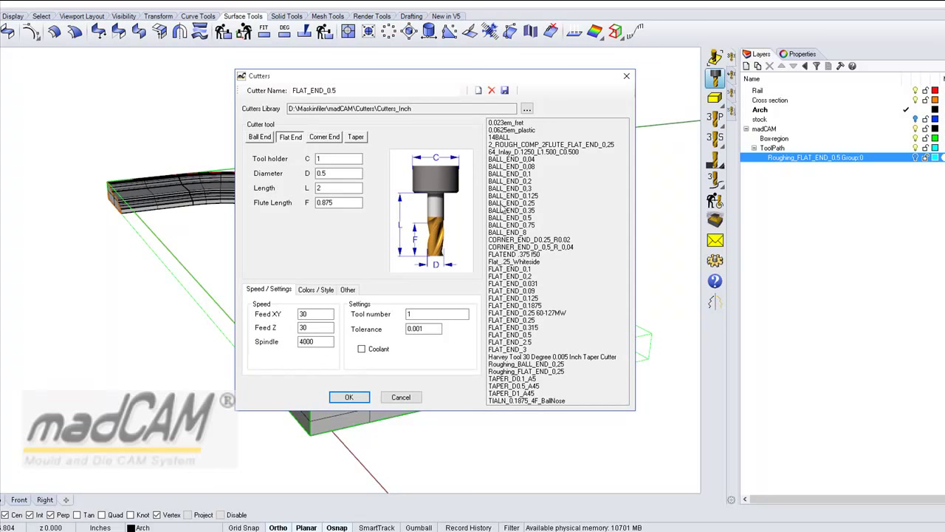
{"action": "left_click", "coordinate": [502, 203]}
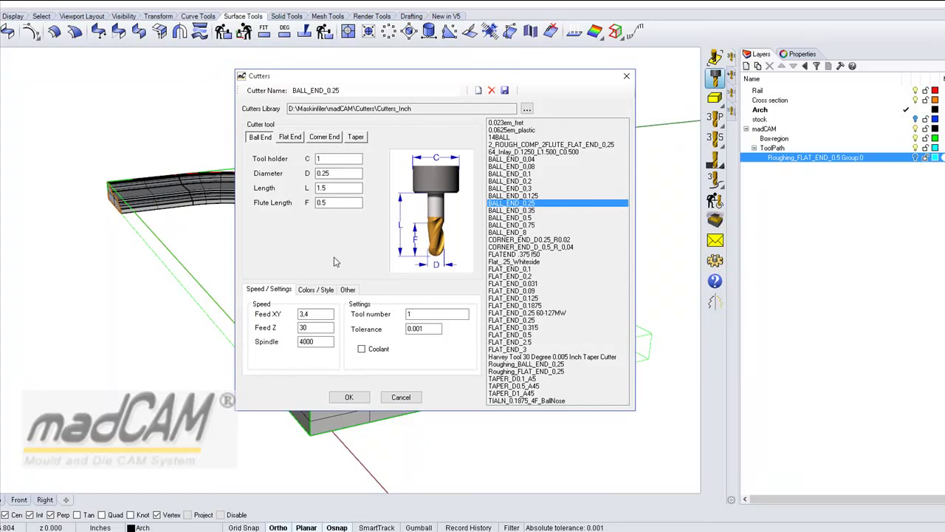
{"action": "left_click", "coordinate": [348, 397]}
Step: Generate a Z-level finishing toolpath with the BALL_END_0.25 cutter
{"action": "left_click", "coordinate": [714, 138]}
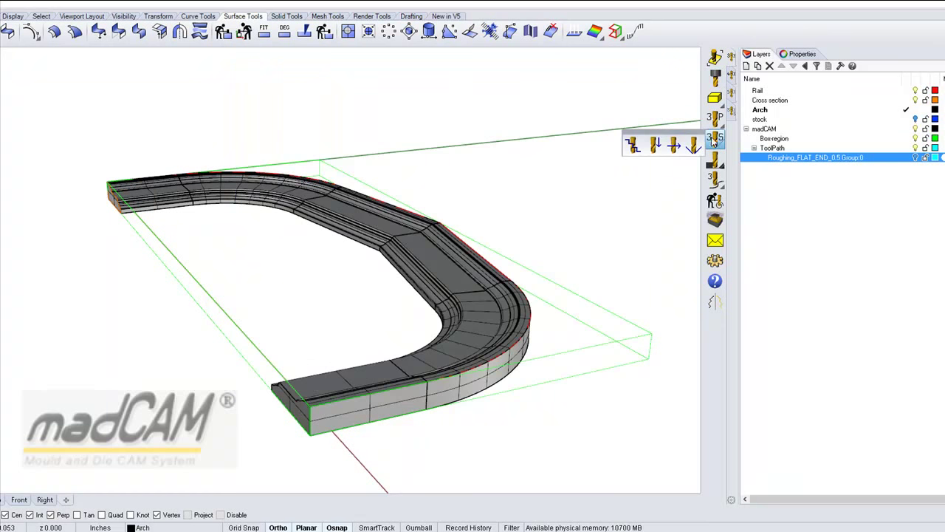
{"action": "left_click", "coordinate": [654, 145]}
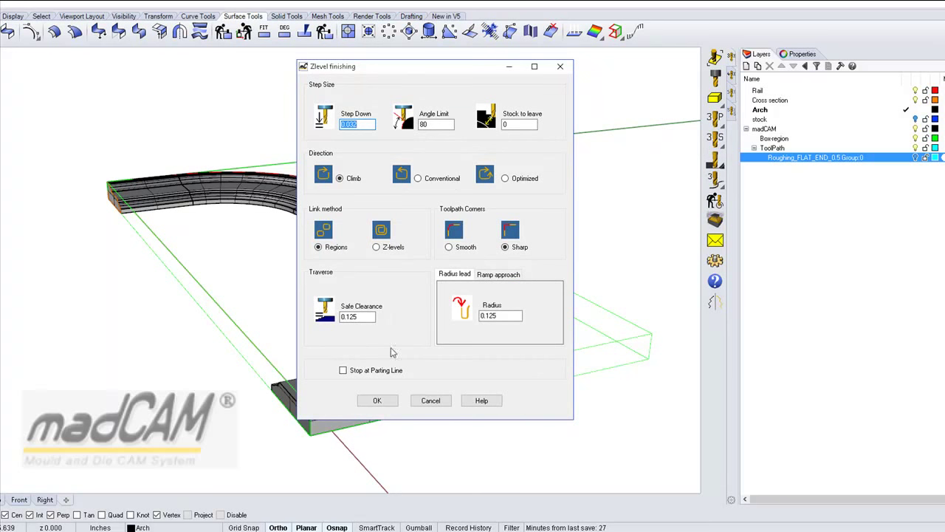
{"action": "left_click", "coordinate": [375, 403]}
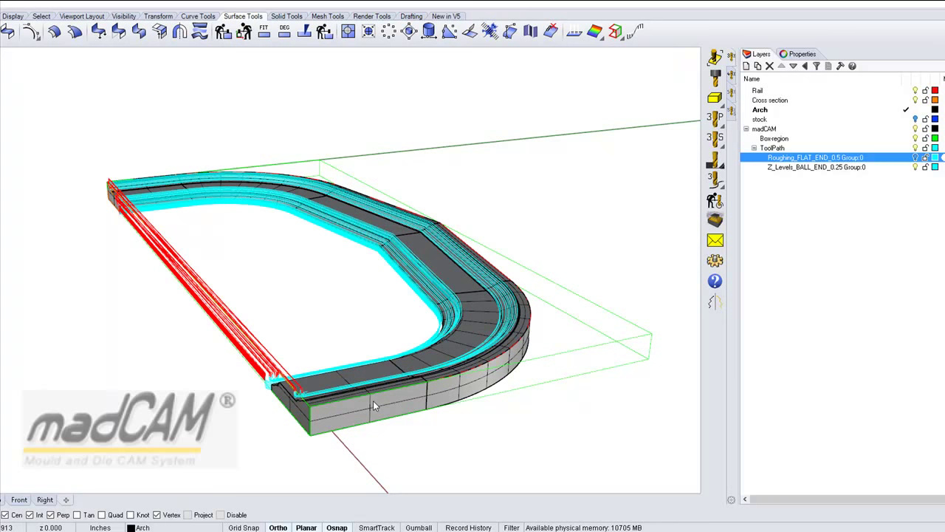
Step: Orbit, pan and zoom to view the roughing and Z-level passes from a higher diagonal angle
{"action": "right_click_drag", "start_coordinate": [395, 387], "coordinate": [457, 412]}
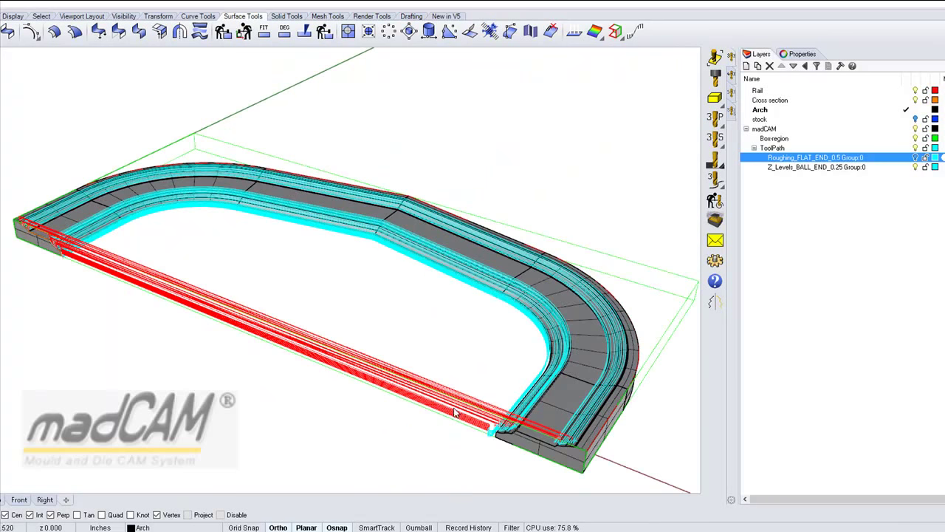
{"action": "scroll", "coordinate": [526, 366], "scroll_direction": "up", "scroll_amount": 5}
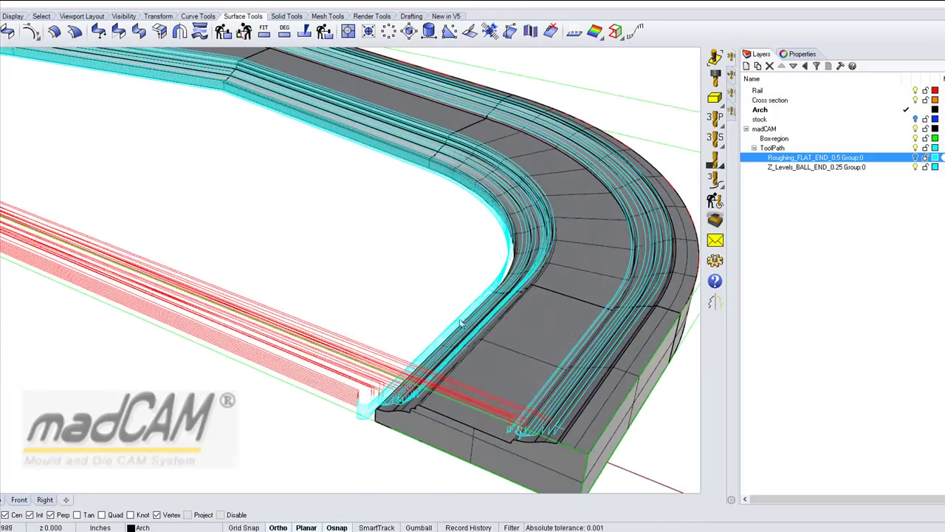
{"action": "right_click_drag", "start_coordinate": [490, 337], "coordinate": [482, 334]}
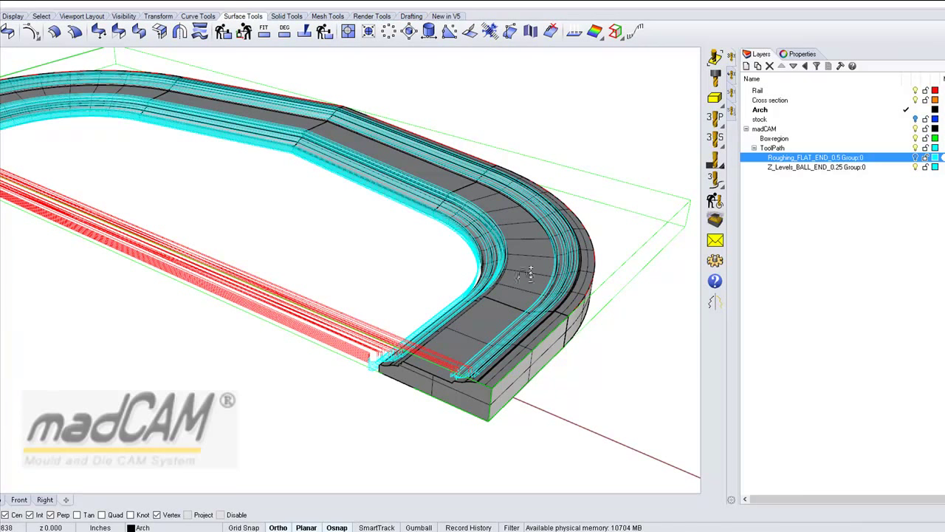
{"action": "scroll", "coordinate": [525, 271], "scroll_direction": "down", "scroll_amount": 3}
{"action": "right_click_drag", "start_coordinate": [376, 258], "coordinate": [355, 282], "text": "shift"}
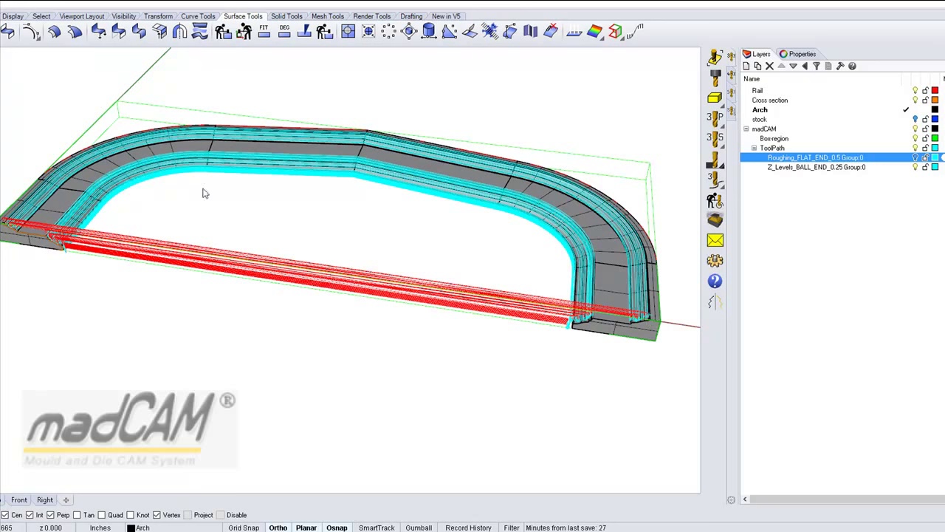
{"action": "right_click_drag", "start_coordinate": [296, 257], "coordinate": [439, 393]}
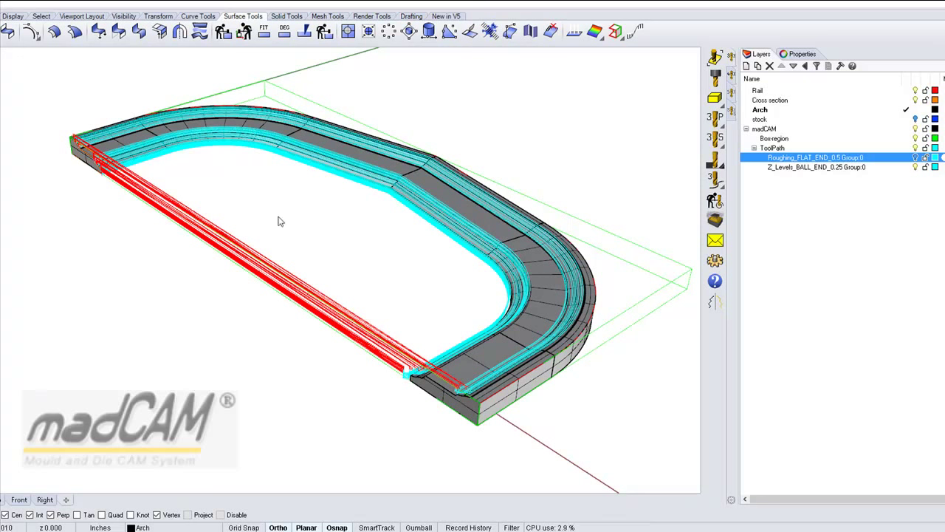
Step: Recalculate the Z-level toolpath with the cutting direction set to Optimized
{"action": "left_click", "coordinate": [715, 201]}
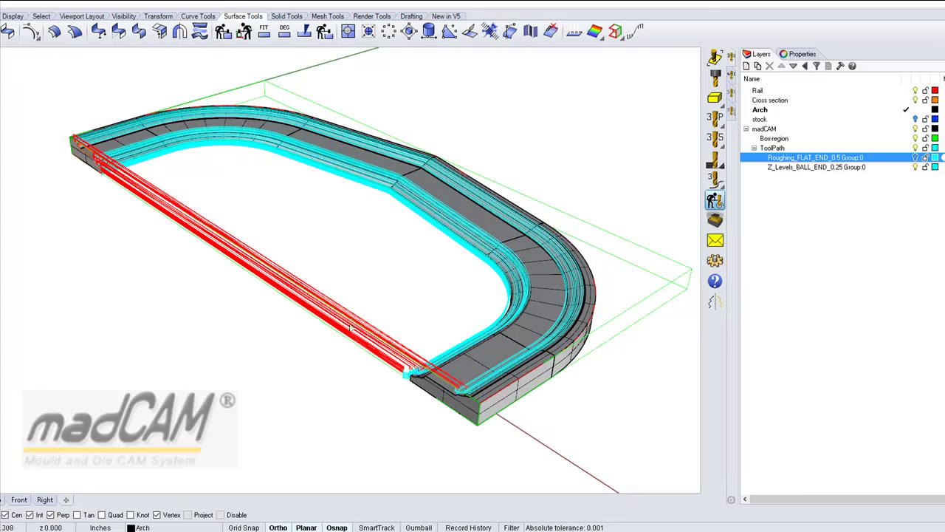
{"action": "left_click", "coordinate": [389, 319]}
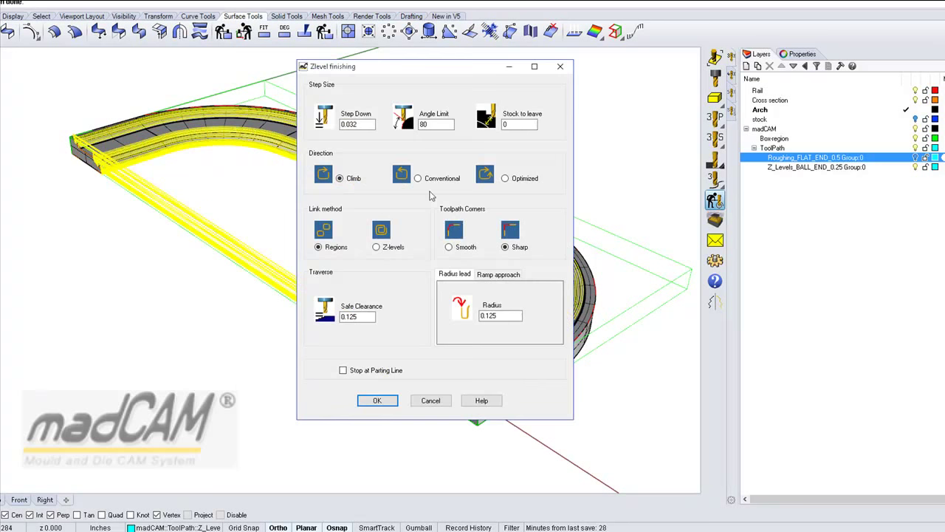
{"action": "left_click", "coordinate": [505, 179]}
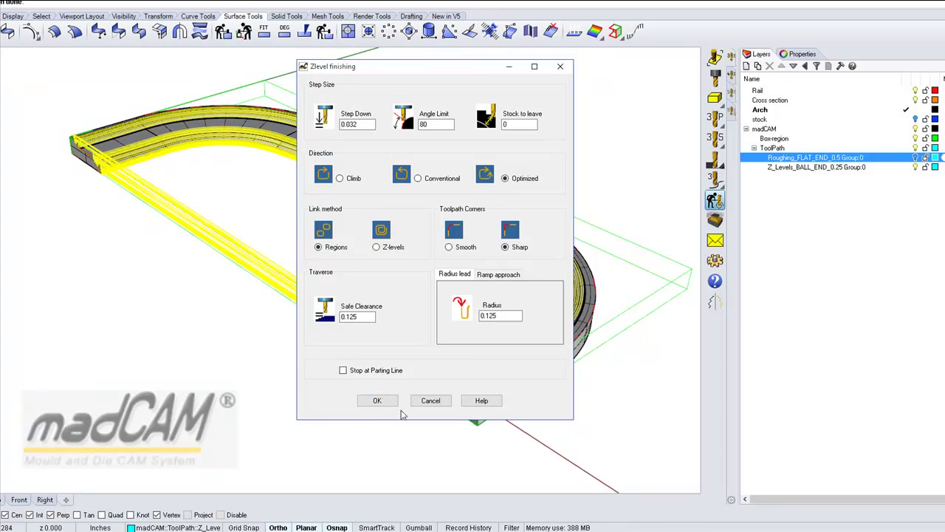
{"action": "left_click", "coordinate": [377, 401]}
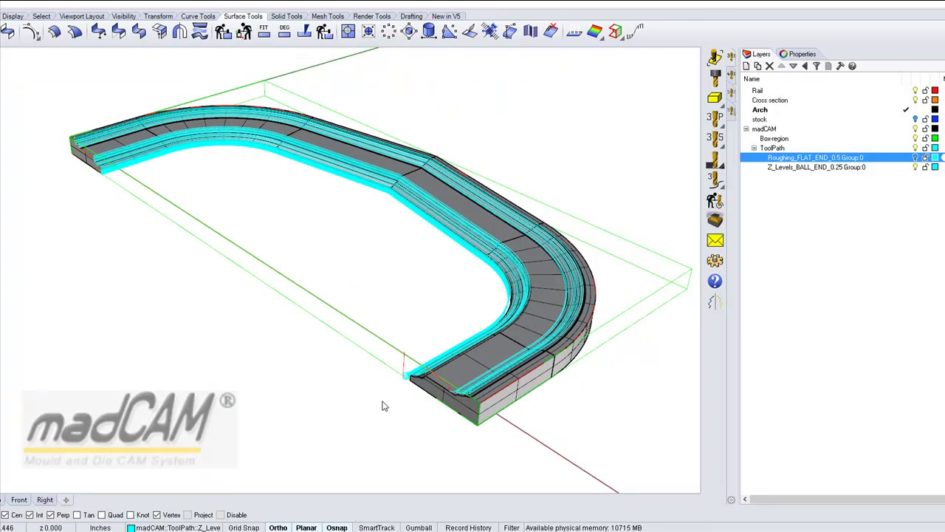
Step: Orbit around the recalculated passes, then hide the toolpath curves to show the bare arch
{"action": "right_click_drag", "start_coordinate": [432, 370], "coordinate": [492, 373]}
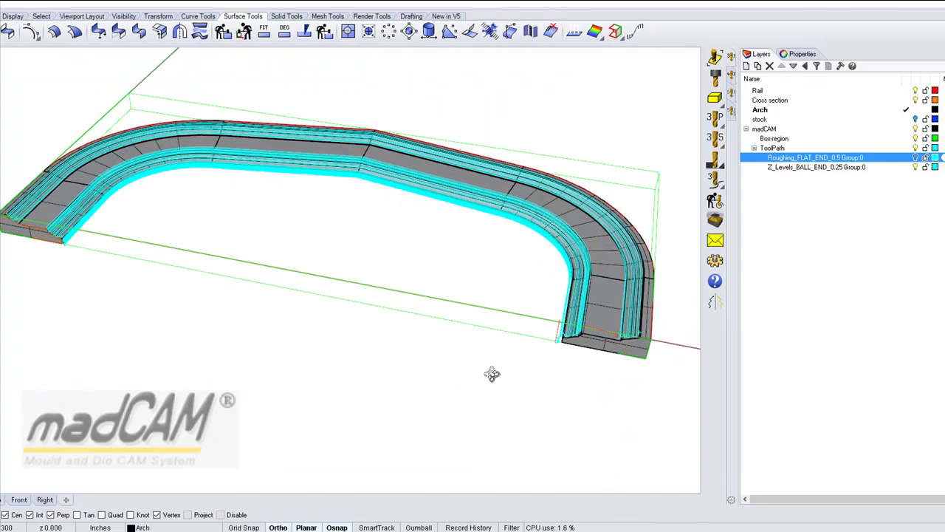
{"action": "right_click_drag", "start_coordinate": [566, 337], "coordinate": [569, 304]}
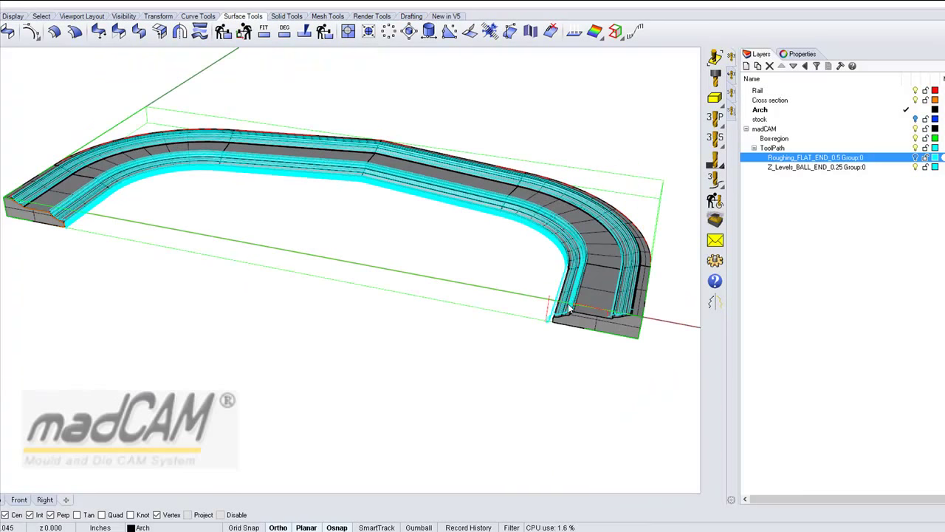
{"action": "right_click_drag", "start_coordinate": [320, 218], "coordinate": [256, 221]}
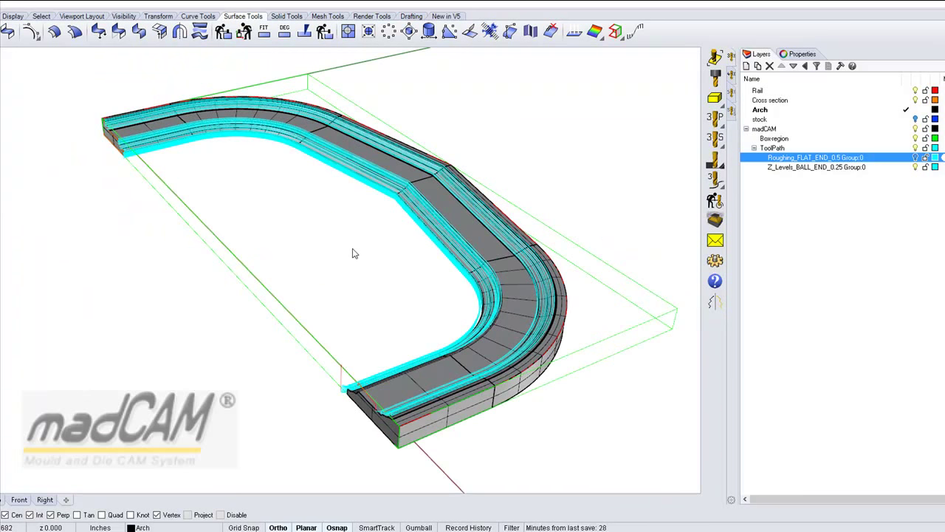
{"action": "right_click_drag", "start_coordinate": [495, 277], "coordinate": [535, 271]}
{"action": "scroll", "coordinate": [535, 274], "scroll_direction": "up", "scroll_amount": 4}
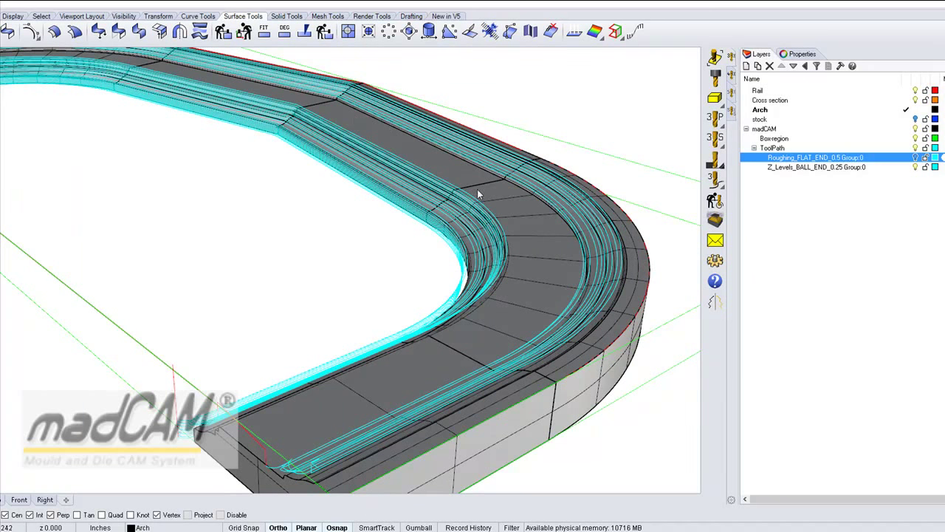
{"action": "scroll", "coordinate": [427, 256], "scroll_direction": "down", "scroll_amount": 3}
{"action": "right_click_drag", "start_coordinate": [427, 256], "coordinate": [509, 264]}
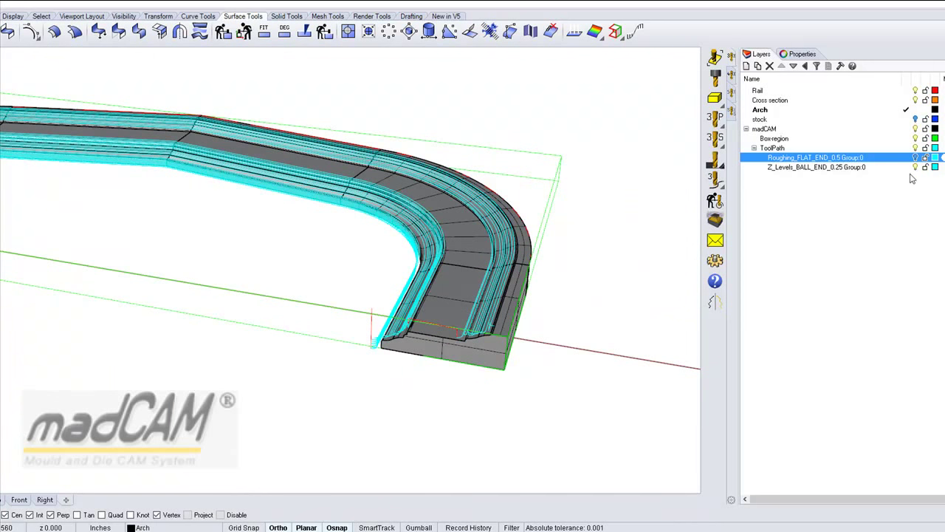
{"action": "left_click", "coordinate": [849, 167]}
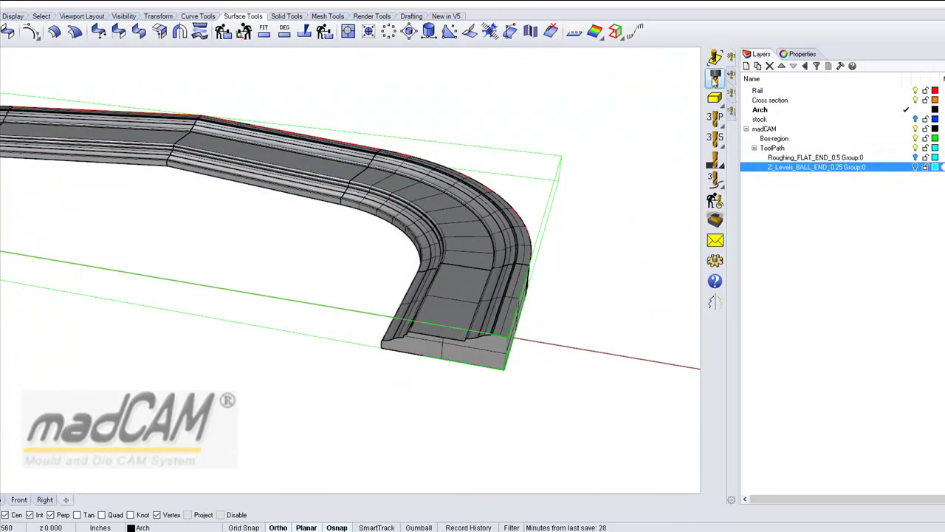
Step: Switch back to the FLAT_END_0.5 cutter
{"action": "left_click", "coordinate": [714, 77]}
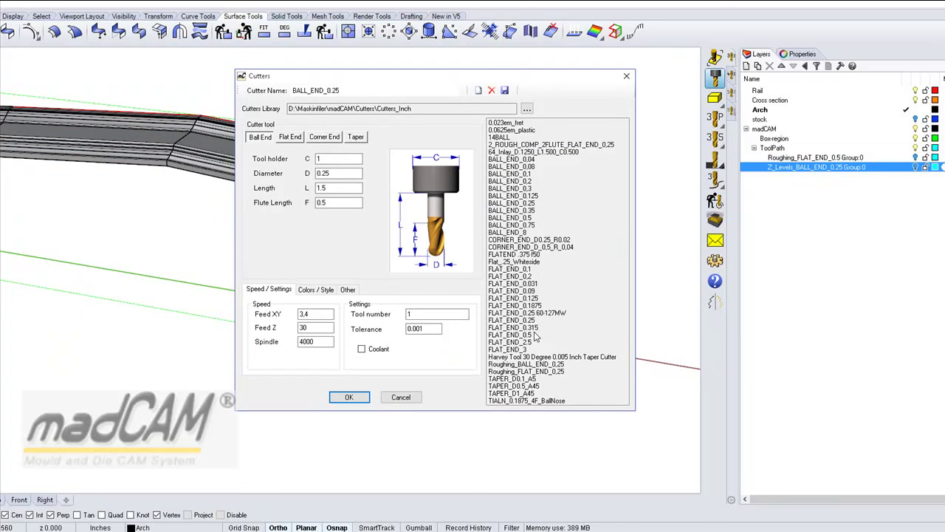
{"action": "left_click", "coordinate": [505, 335]}
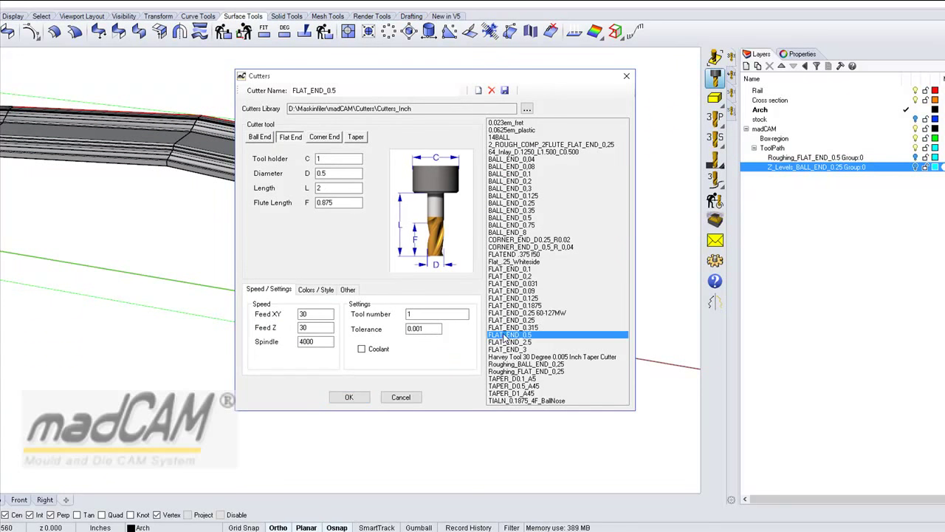
{"action": "left_click", "coordinate": [358, 399]}
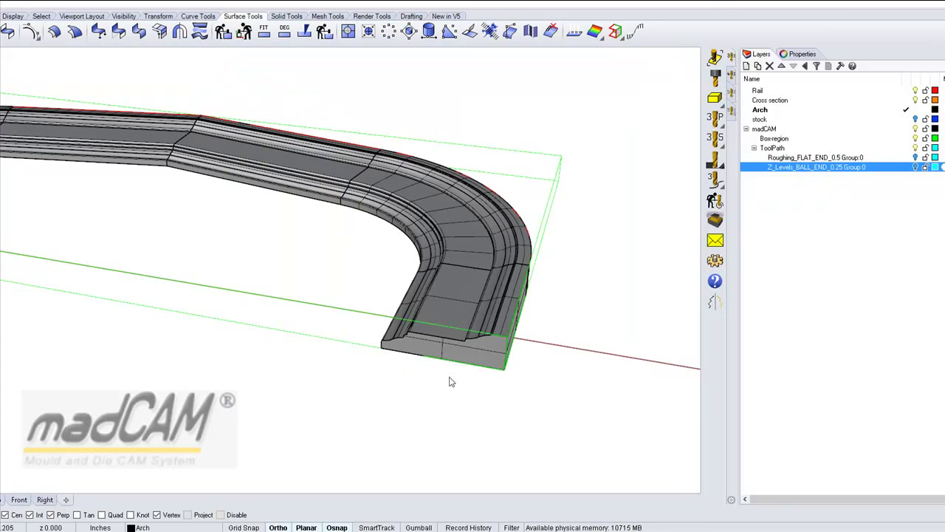
{"action": "right_click_drag", "start_coordinate": [472, 360], "coordinate": [435, 363]}
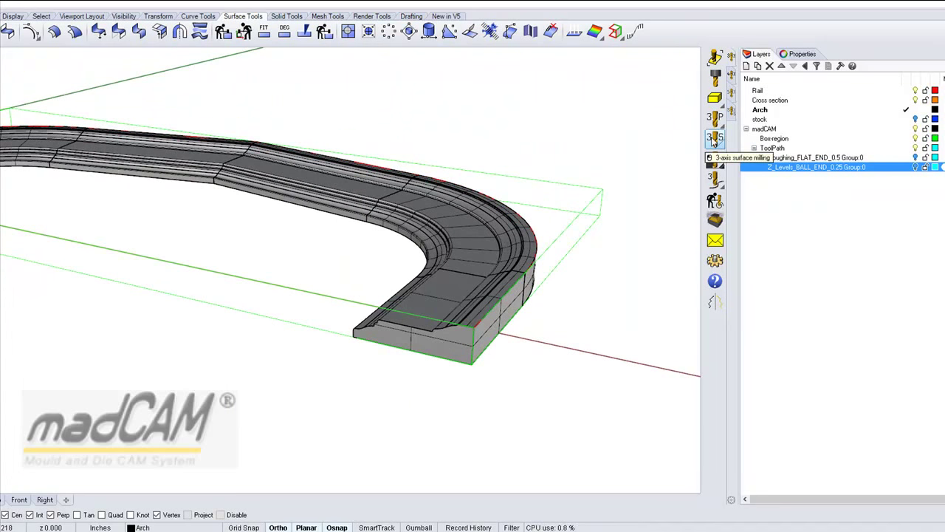
Step: Generate a Planar finishing toolpath with 0.2 step over, 89 angle limit and Contouring pattern
{"action": "left_click", "coordinate": [713, 139]}
{"action": "left_click", "coordinate": [673, 140]}
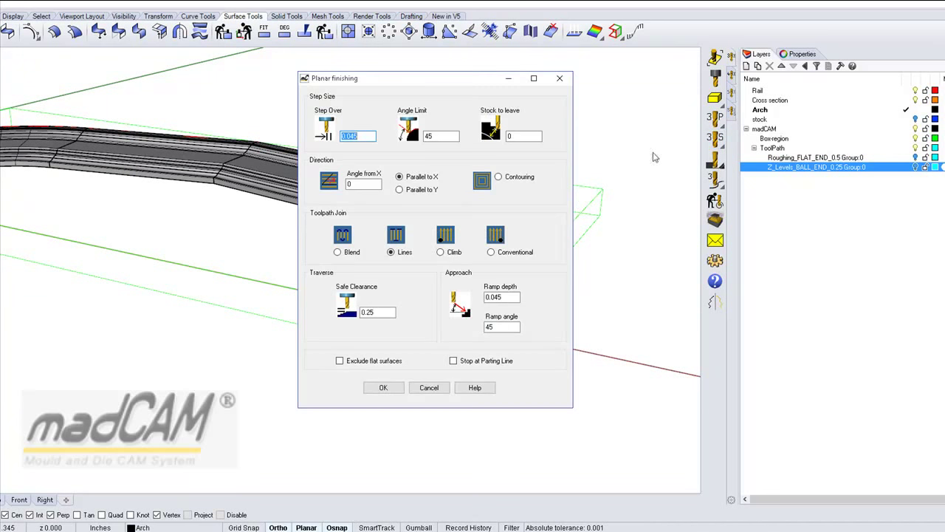
{"action": "left_click", "coordinate": [362, 137]}
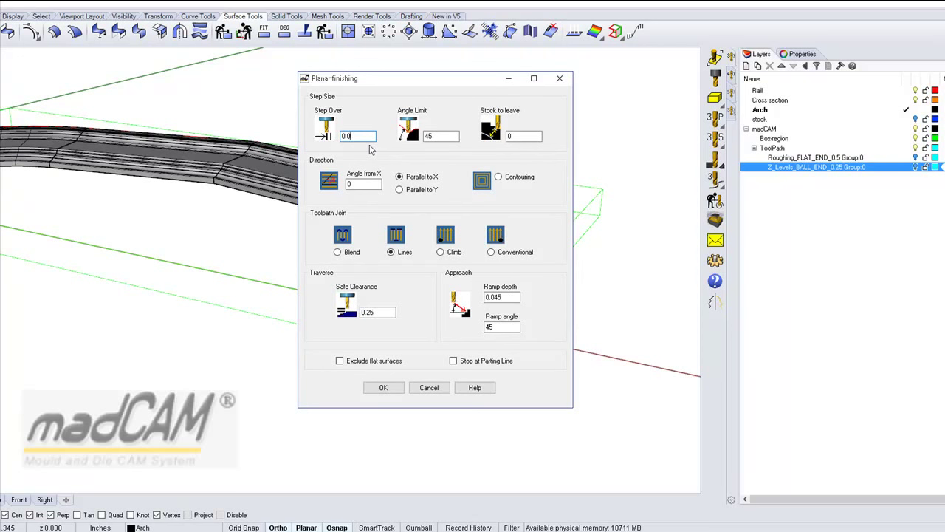
{"action": "key", "text": "BackSpace"}
{"action": "type", "text": "2"}
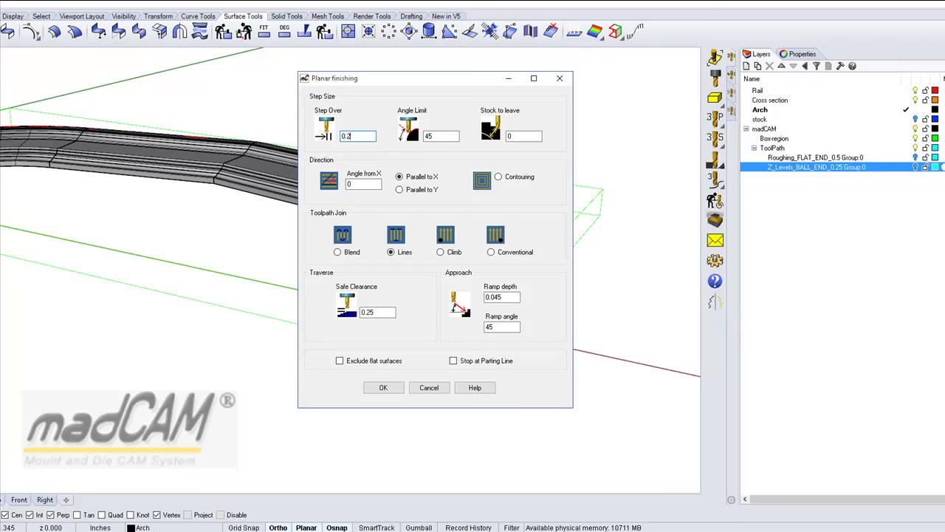
{"action": "double_click", "coordinate": [444, 136]}
{"action": "double_click", "coordinate": [444, 136]}
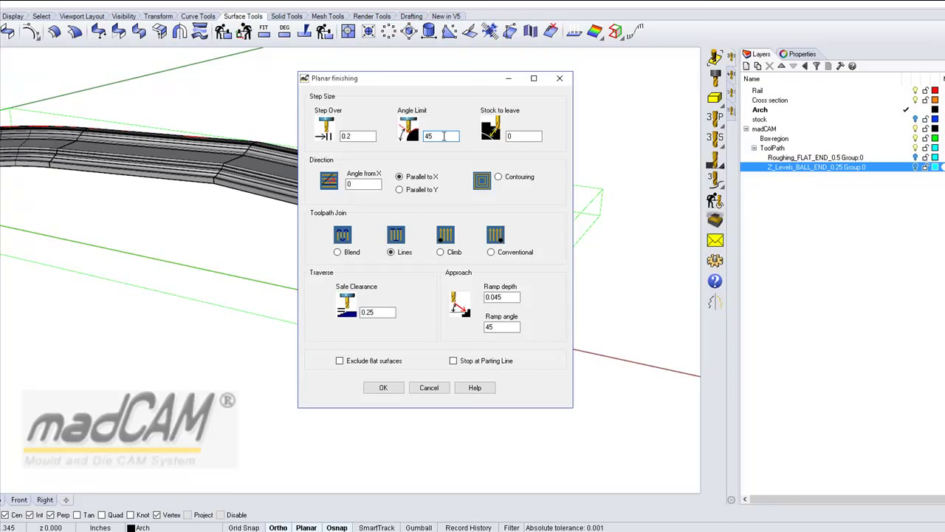
{"action": "left_click", "coordinate": [444, 136]}
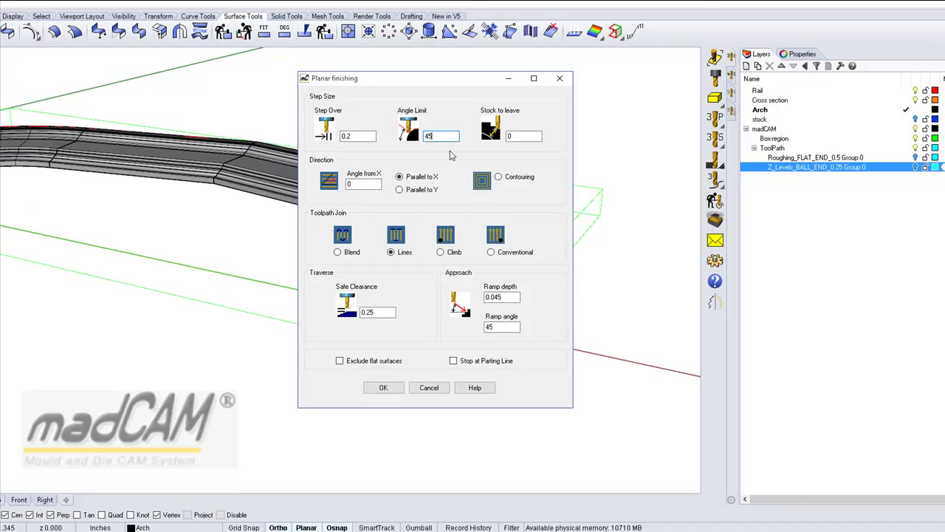
{"action": "key", "text": "BackSpace"}
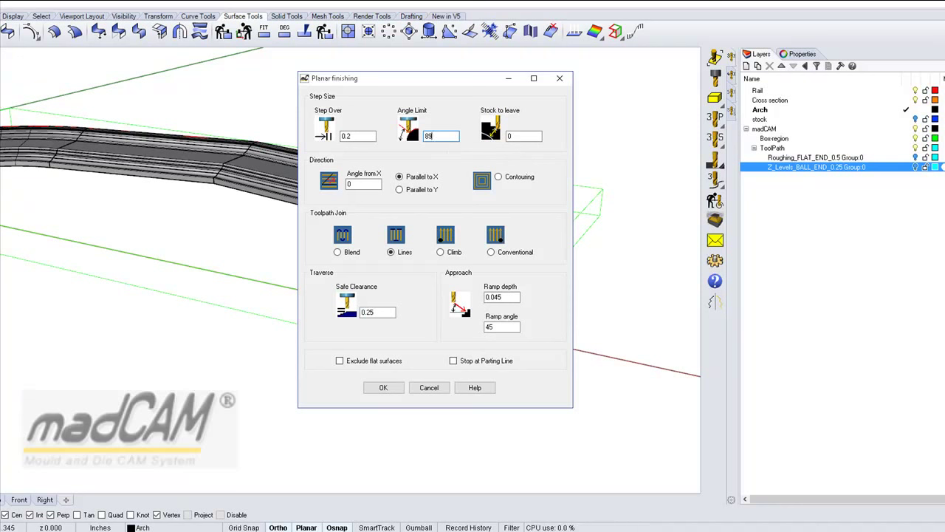
{"action": "double_click", "coordinate": [441, 135]}
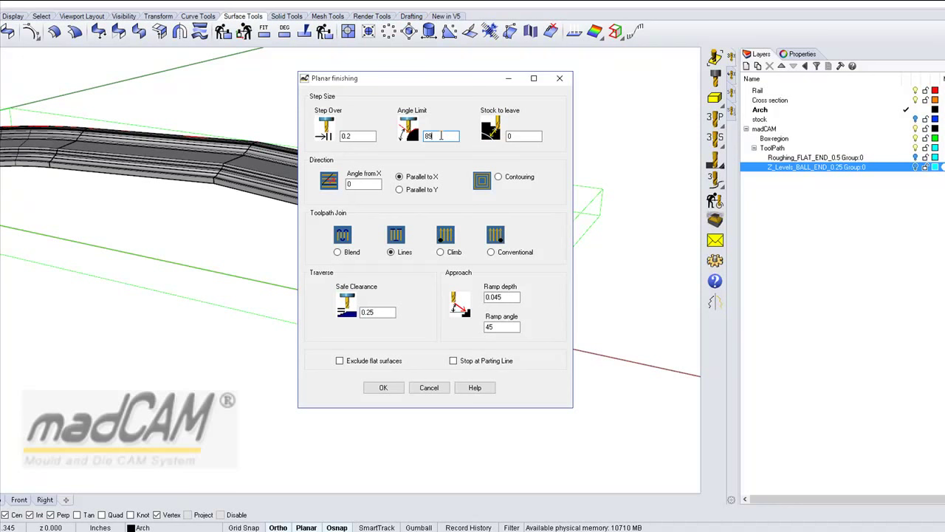
{"action": "double_click", "coordinate": [441, 135]}
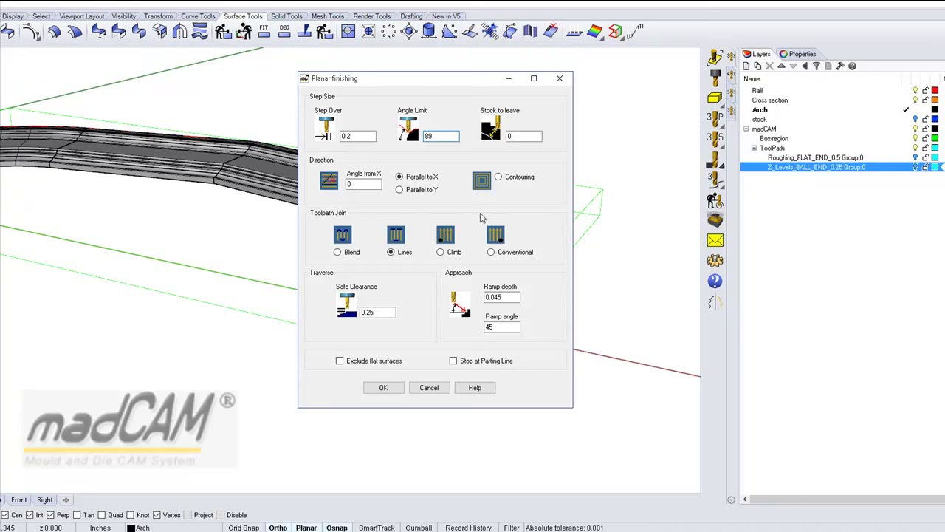
{"action": "left_click", "coordinate": [499, 177]}
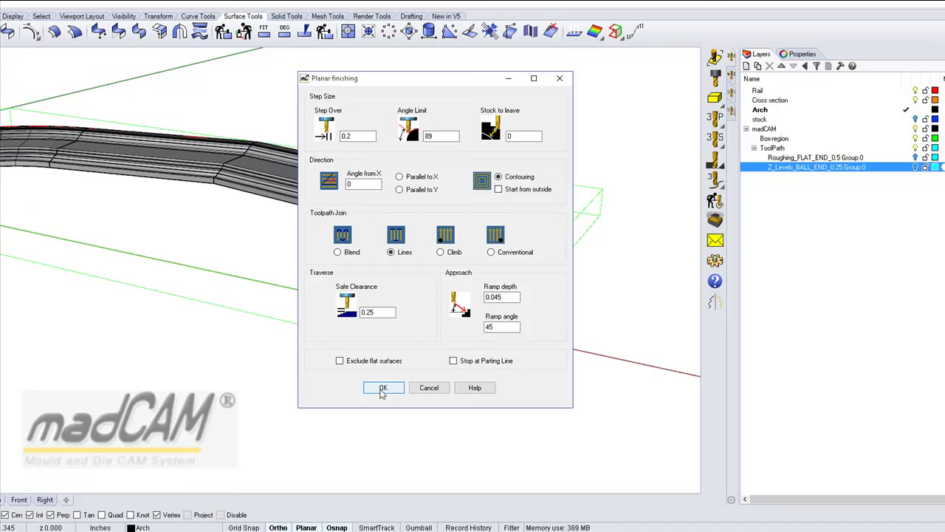
{"action": "left_click", "coordinate": [382, 389]}
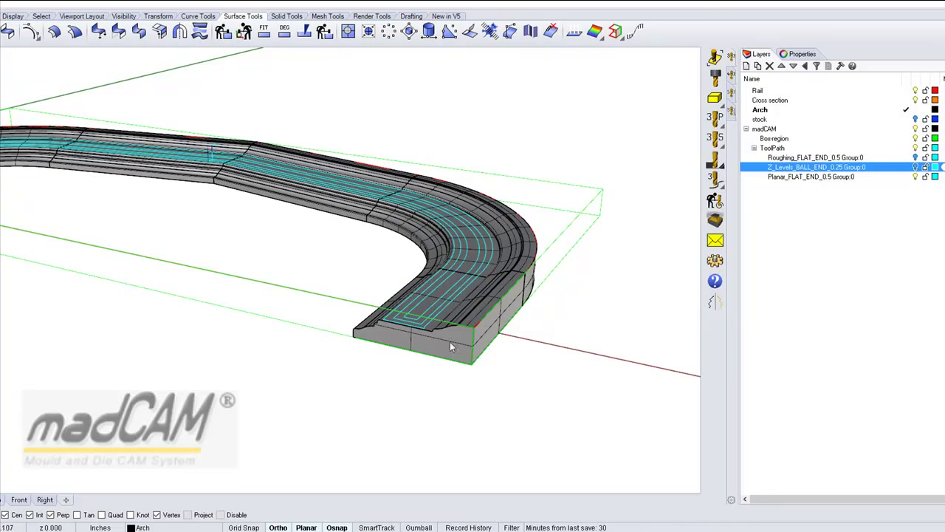
{"action": "scroll", "coordinate": [548, 312], "scroll_direction": "down", "scroll_amount": 3}
{"action": "scroll", "coordinate": [524, 334], "scroll_direction": "up", "scroll_amount": 2}
{"action": "right_click_drag", "start_coordinate": [524, 334], "coordinate": [509, 347]}
{"action": "scroll", "coordinate": [476, 346], "scroll_direction": "up", "scroll_amount": 4}
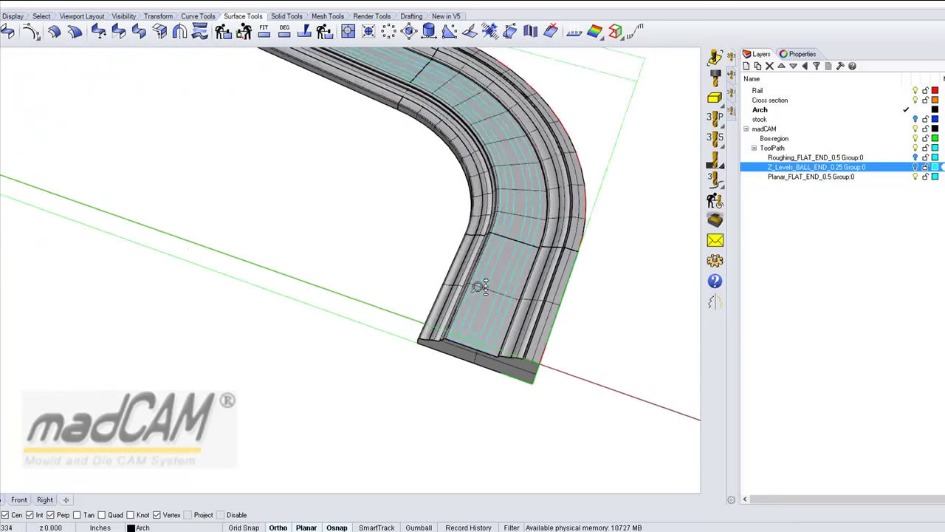
{"action": "scroll", "coordinate": [502, 330], "scroll_direction": "down", "scroll_amount": 2}
{"action": "scroll", "coordinate": [433, 274], "scroll_direction": "down", "scroll_amount": 3}
{"action": "right_click_drag", "start_coordinate": [433, 274], "coordinate": [464, 243]}
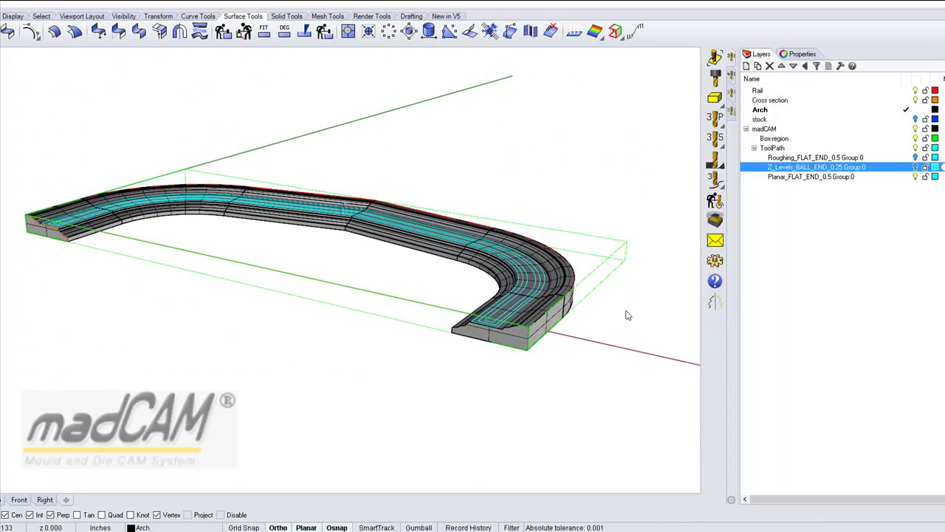
{"action": "right_click_drag", "start_coordinate": [524, 338], "coordinate": [502, 290], "text": "shift"}
{"action": "scroll", "coordinate": [512, 211], "scroll_direction": "up", "scroll_amount": 6}
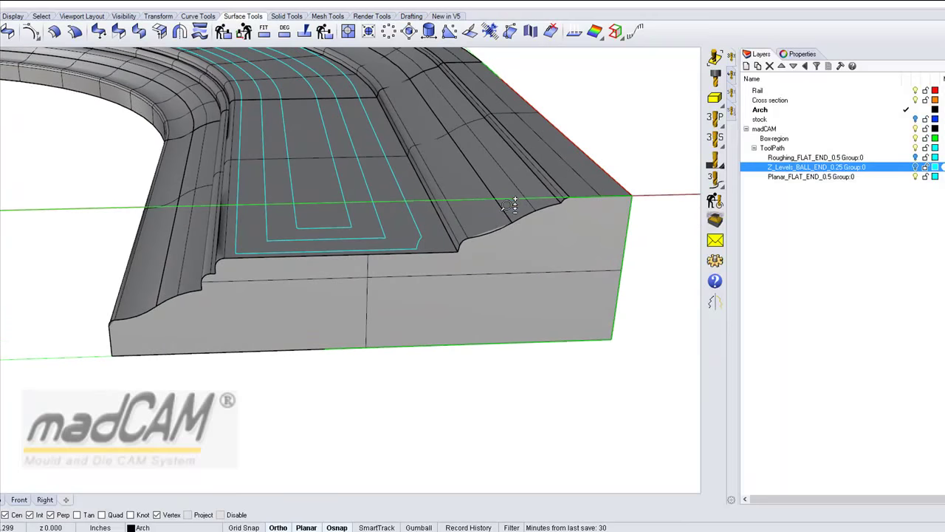
{"action": "scroll", "coordinate": [449, 236], "scroll_direction": "up", "scroll_amount": 5}
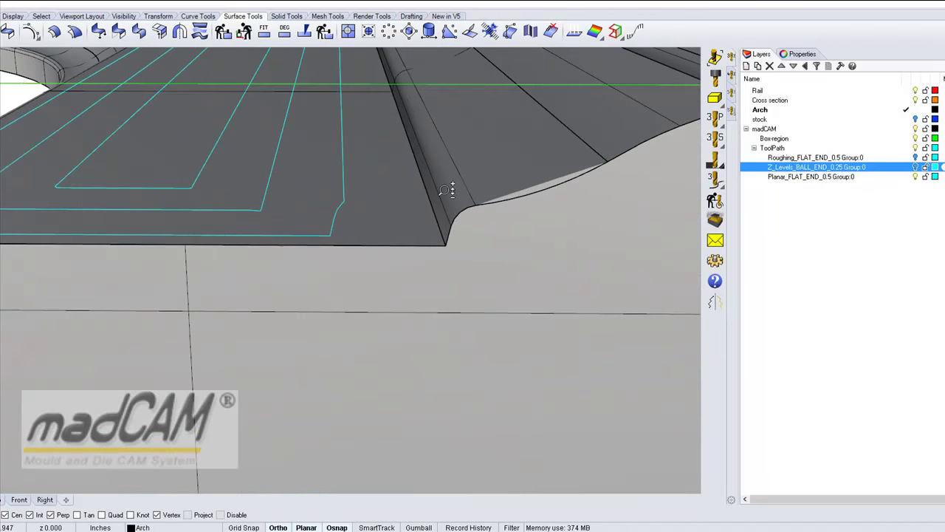
{"action": "right_click_drag", "start_coordinate": [446, 190], "coordinate": [456, 214], "text": "shift"}
{"action": "scroll", "coordinate": [442, 213], "scroll_direction": "down", "scroll_amount": 5}
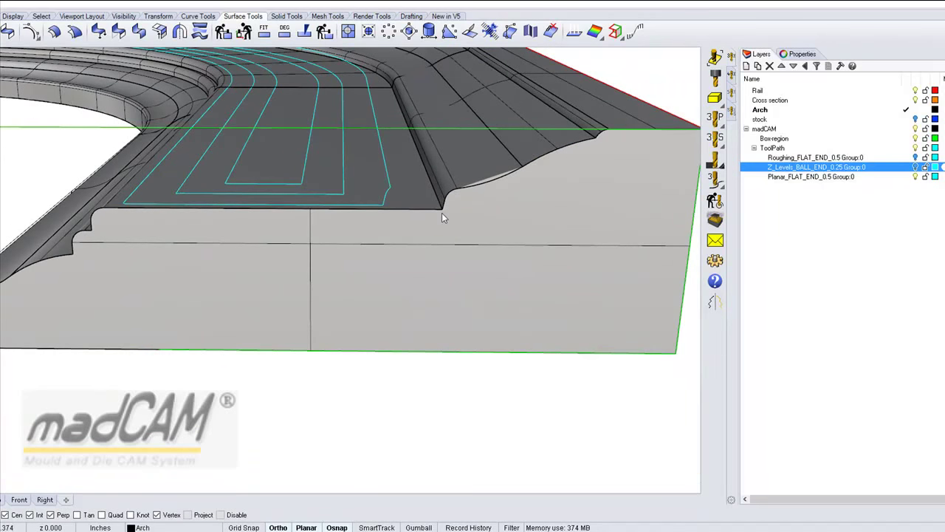
{"action": "right_click_drag", "start_coordinate": [570, 154], "coordinate": [316, 251]}
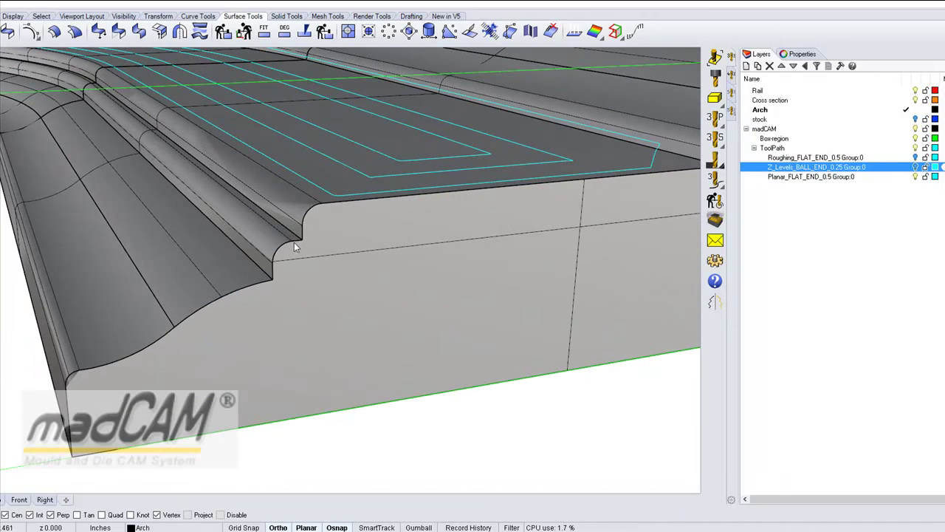
{"action": "scroll", "coordinate": [396, 317], "scroll_direction": "down", "scroll_amount": 10}
{"action": "right_click_drag", "start_coordinate": [397, 317], "coordinate": [473, 353]}
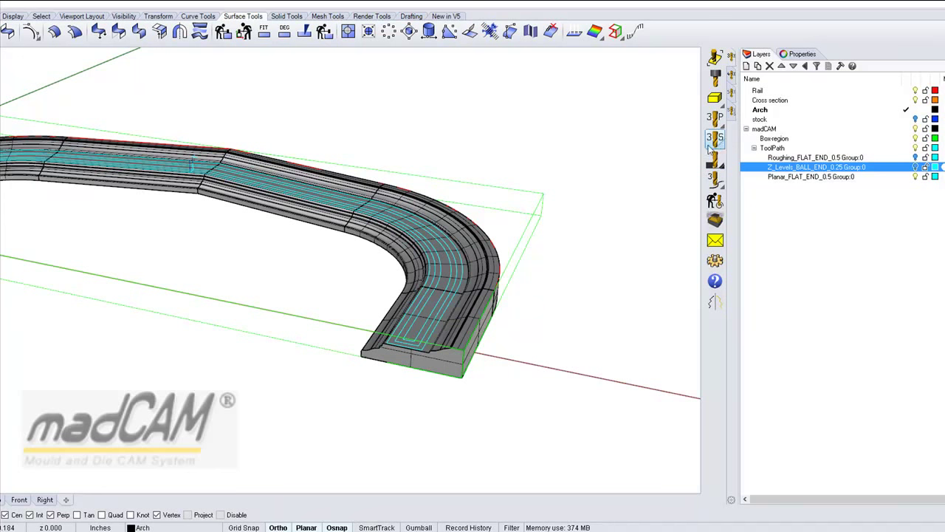
Step: Calculate a Pencil Tracing toolpath with Climb, 0.25 safe clearance, 0.045 ramp depth and 10 ramp angle
{"action": "left_click", "coordinate": [719, 142]}
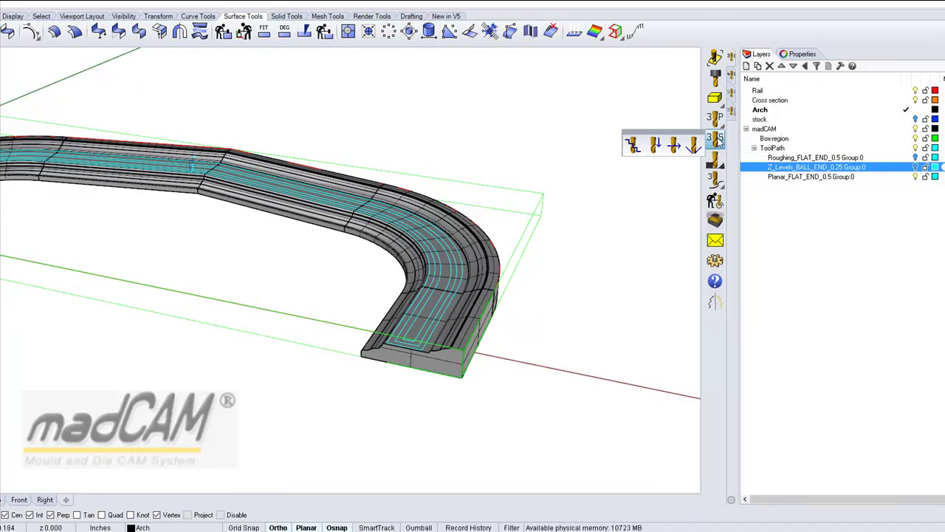
{"action": "left_click", "coordinate": [694, 147]}
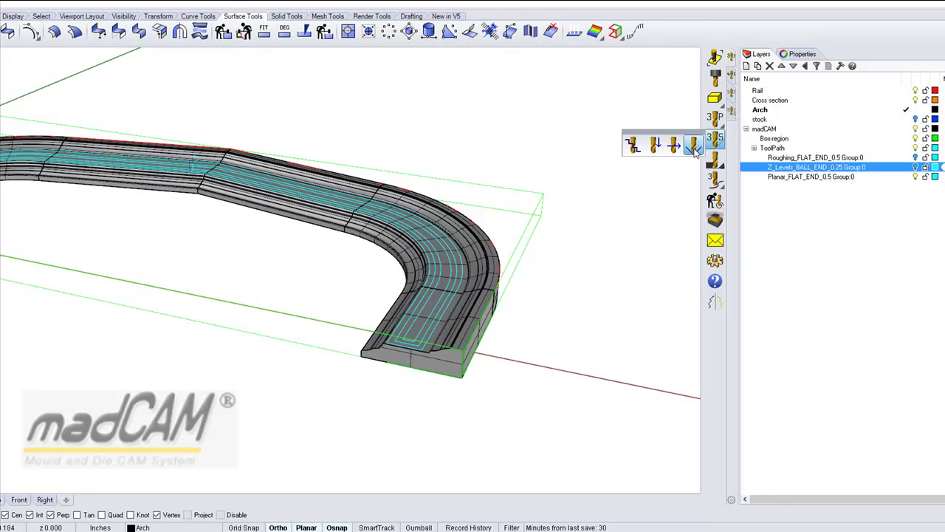
{"action": "left_click", "coordinate": [694, 148]}
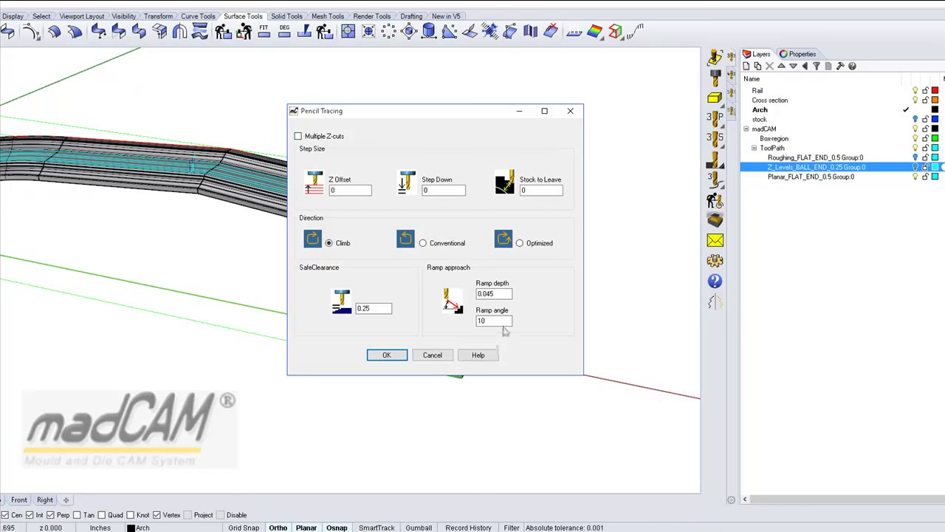
{"action": "left_click", "coordinate": [386, 356]}
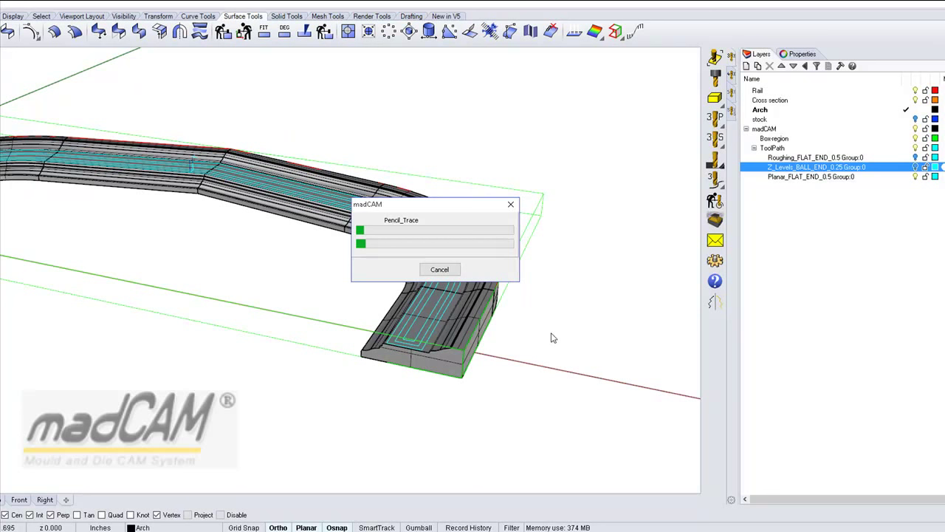
Step: Orbit and zoom around the arch bend to check the new Pencil_Trace_FLAT_END_0.5 passes
{"action": "scroll", "coordinate": [453, 317], "scroll_direction": "up", "scroll_amount": 10}
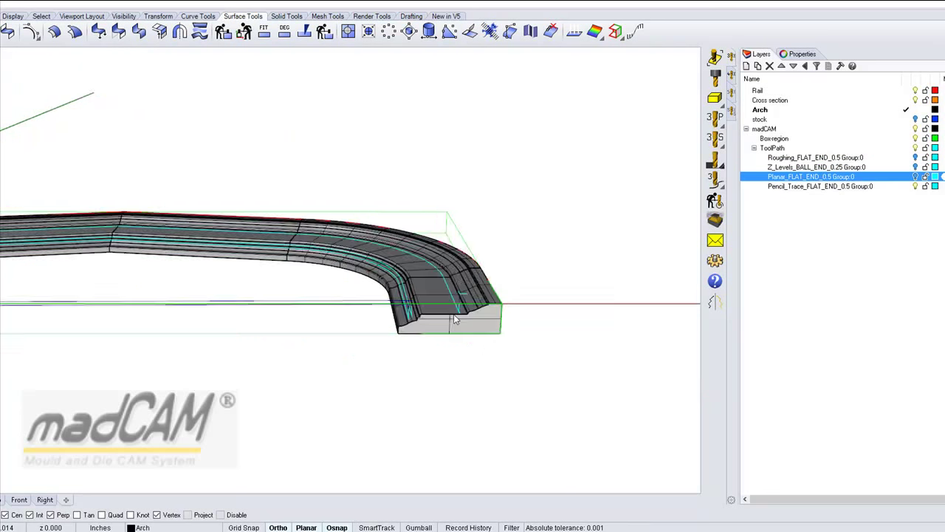
{"action": "right_click_drag", "start_coordinate": [468, 272], "coordinate": [561, 270]}
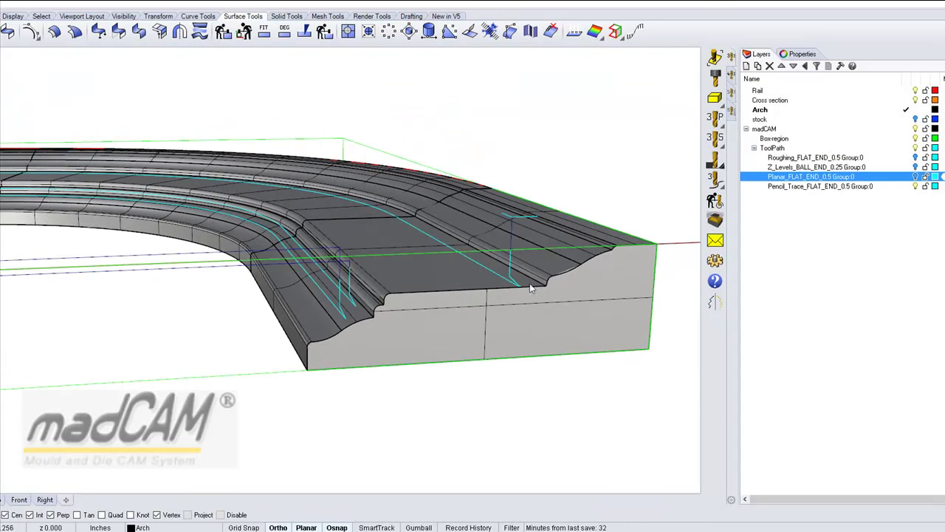
{"action": "right_click_drag", "start_coordinate": [455, 304], "coordinate": [418, 344]}
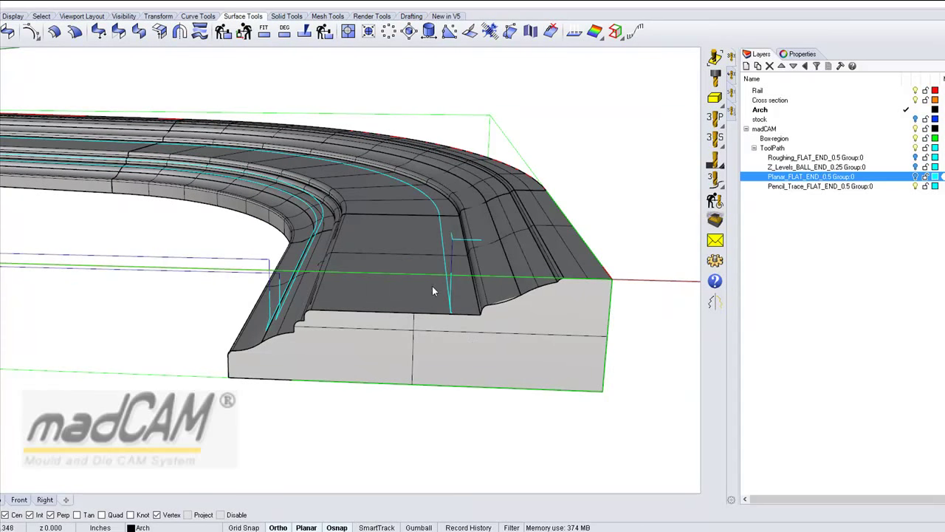
{"action": "scroll", "coordinate": [566, 270], "scroll_direction": "up", "scroll_amount": 3}
{"action": "scroll", "coordinate": [546, 266], "scroll_direction": "down", "scroll_amount": 2}
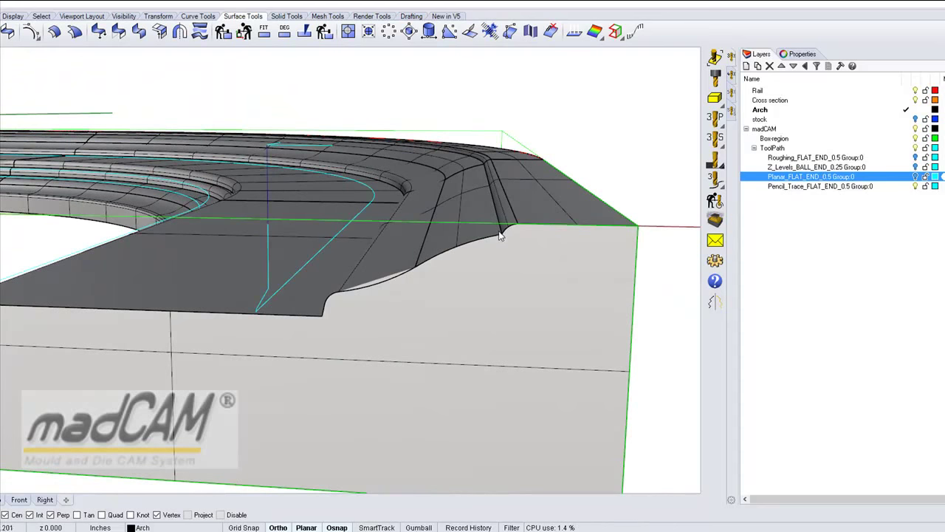
{"action": "scroll", "coordinate": [517, 236], "scroll_direction": "down", "scroll_amount": 3}
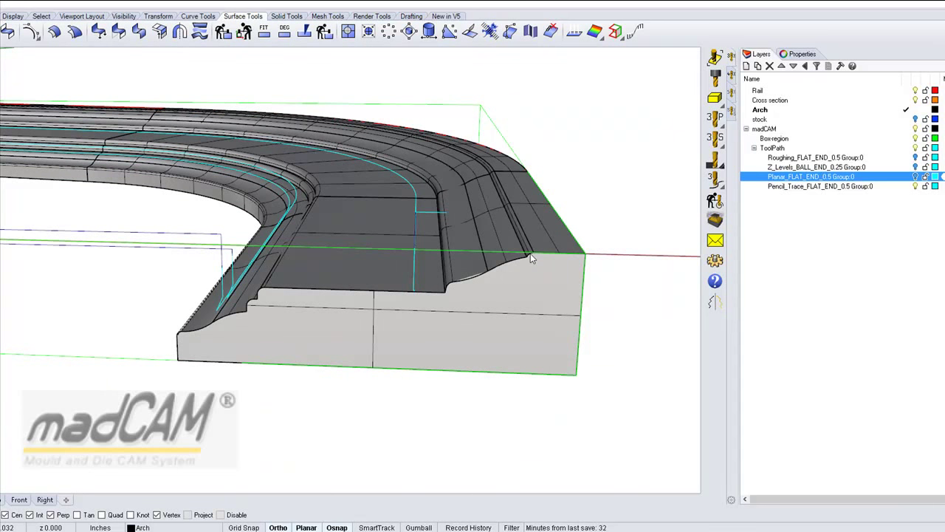
{"action": "right_click_drag", "start_coordinate": [536, 253], "coordinate": [539, 267]}
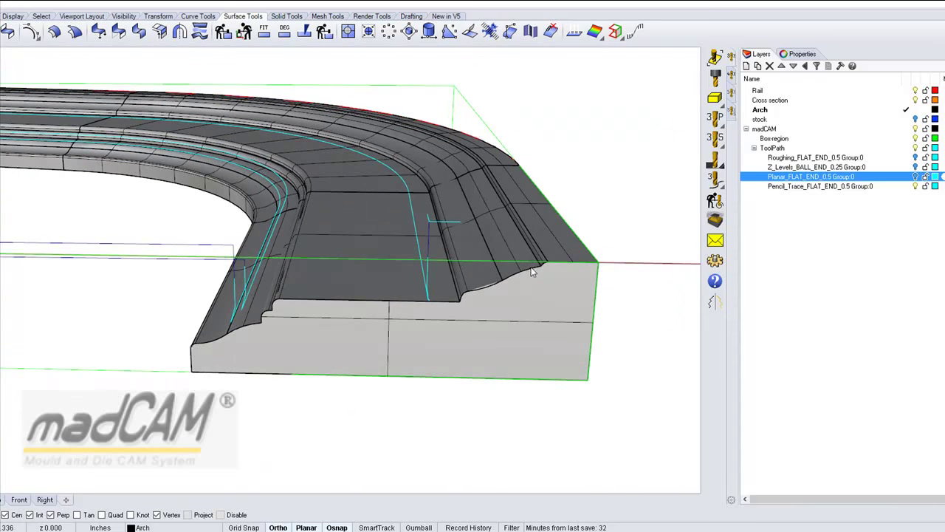
{"action": "scroll", "coordinate": [543, 255], "scroll_direction": "up", "scroll_amount": 4}
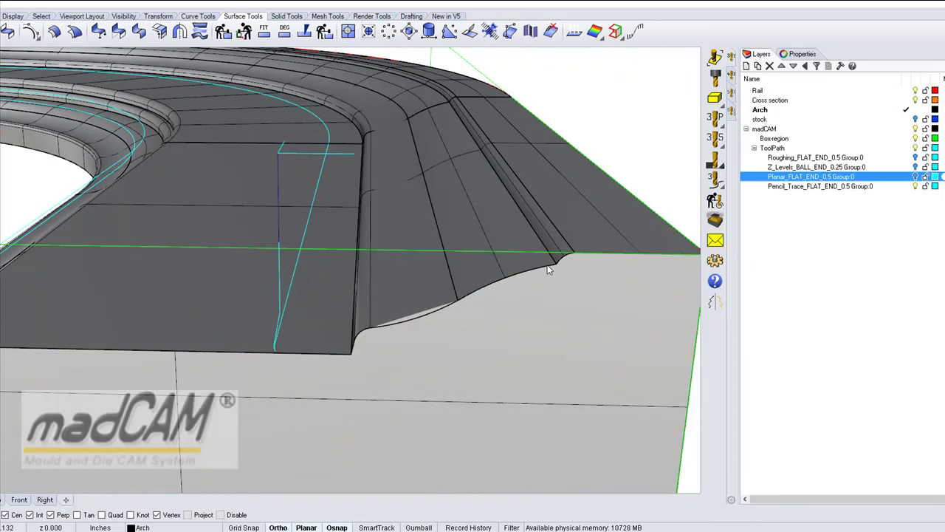
{"action": "scroll", "coordinate": [511, 237], "scroll_direction": "down", "scroll_amount": 4}
{"action": "mouse_move", "coordinate": [526, 293]}
{"action": "right_mouse_down"}
{"action": "mouse_move", "coordinate": [544, 298]}
{"action": "mouse_move", "coordinate": [523, 312]}
{"action": "right_mouse_up"}
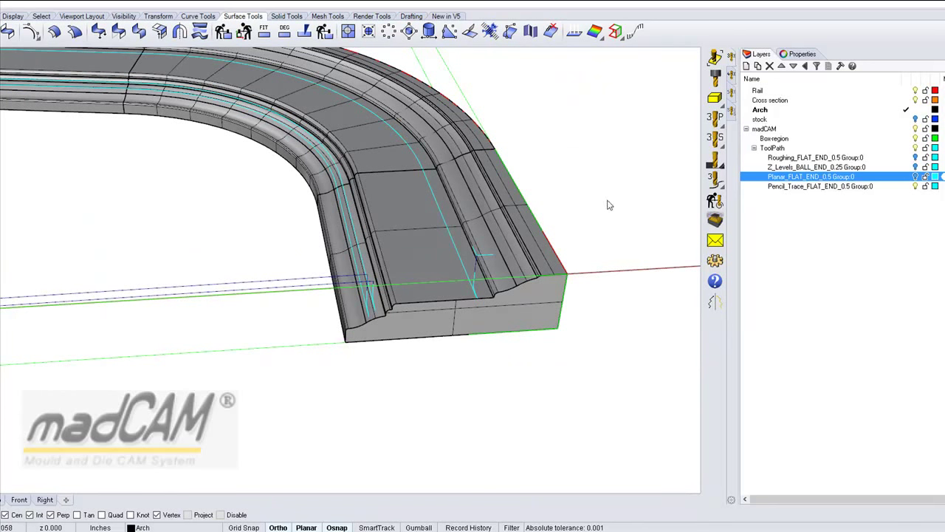
Step: Start a profiling toolpath along the moulding's outer groove edge curve
{"action": "left_click", "coordinate": [713, 126]}
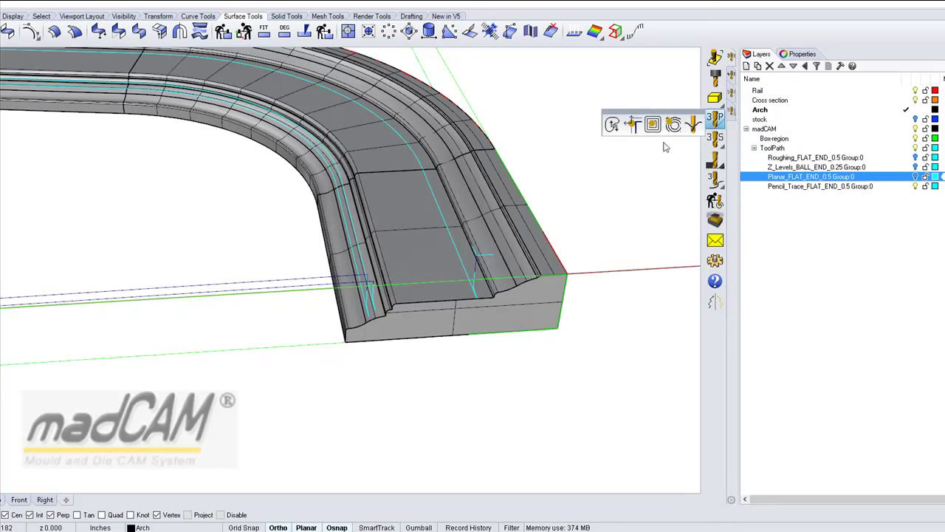
{"action": "scroll", "coordinate": [508, 270], "scroll_direction": "up", "scroll_amount": 5}
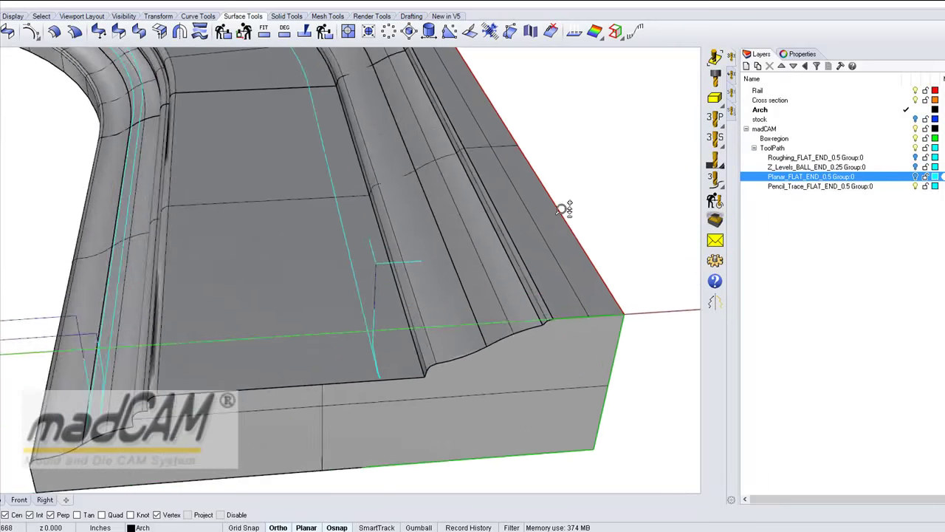
{"action": "left_click", "coordinate": [525, 319]}
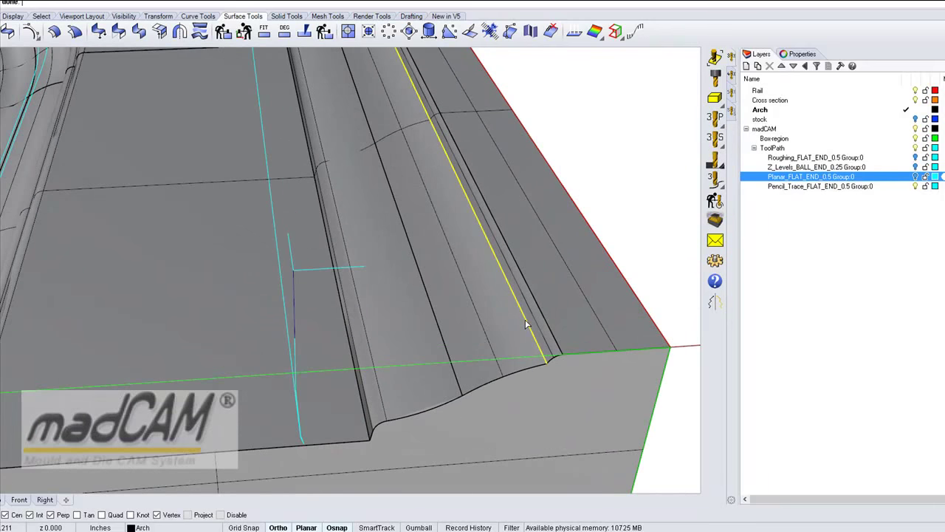
{"action": "scroll", "coordinate": [526, 284], "scroll_direction": "down", "scroll_amount": 5}
{"action": "scroll", "coordinate": [525, 194], "scroll_direction": "up", "scroll_amount": 4}
{"action": "scroll", "coordinate": [525, 194], "scroll_direction": "up", "scroll_amount": 4}
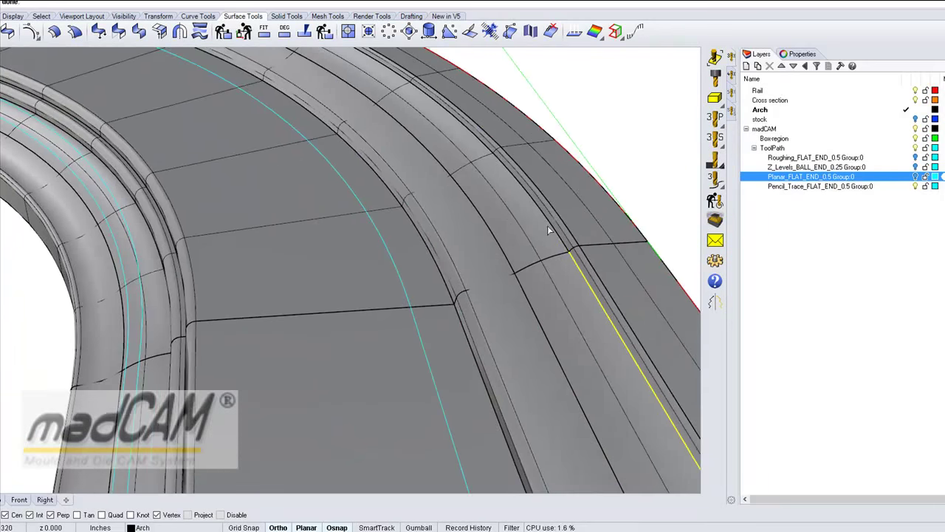
{"action": "scroll", "coordinate": [517, 184], "scroll_direction": "down", "scroll_amount": 5}
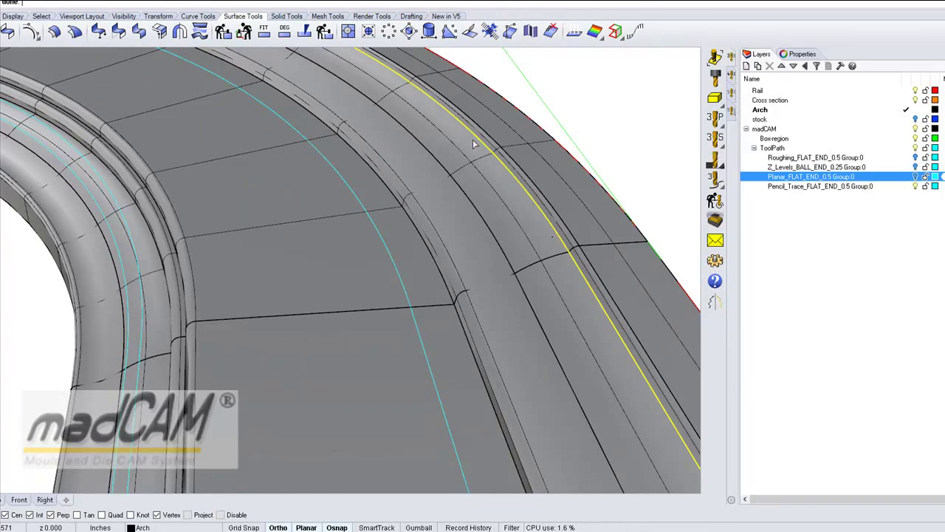
{"action": "scroll", "coordinate": [532, 281], "scroll_direction": "up", "scroll_amount": 5}
{"action": "scroll", "coordinate": [473, 169], "scroll_direction": "up", "scroll_amount": 2}
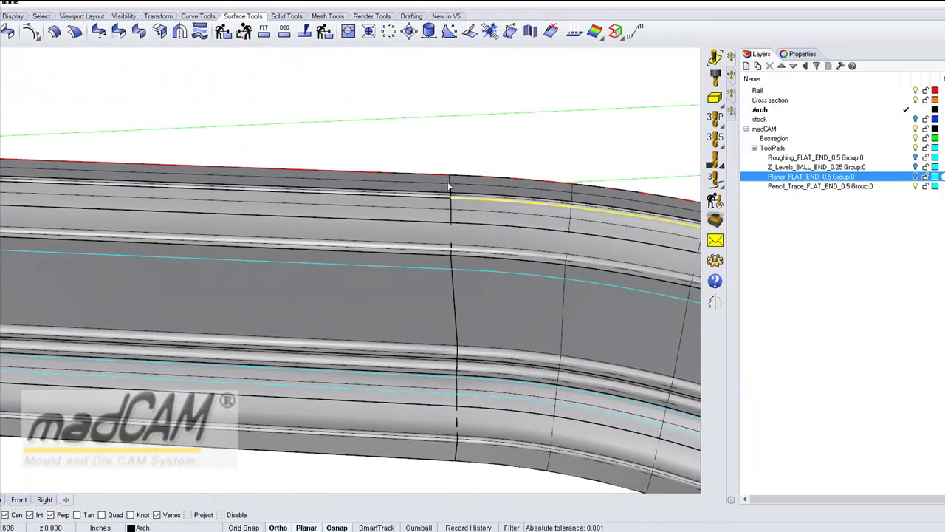
{"action": "scroll", "coordinate": [439, 201], "scroll_direction": "down", "scroll_amount": 3}
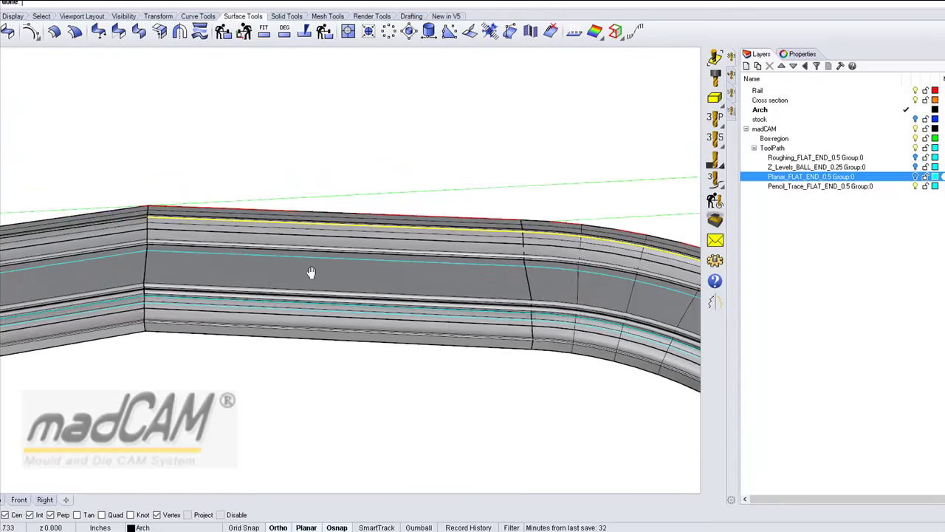
Step: Orbit and zoom to the arch end where the FLAT_END_0.5 cutter preview sits
{"action": "right_click_drag", "start_coordinate": [311, 272], "coordinate": [497, 311], "text": "shift"}
{"action": "scroll", "coordinate": [497, 310], "scroll_direction": "up", "scroll_amount": 3}
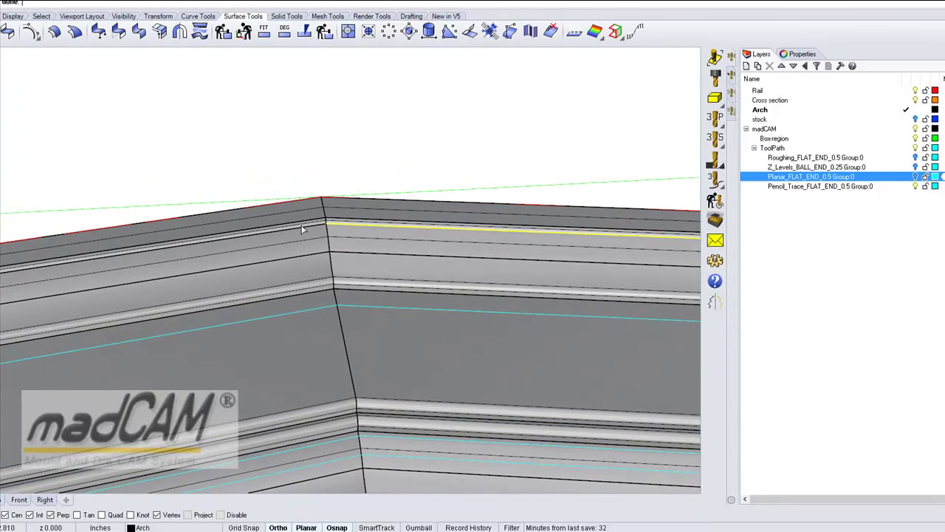
{"action": "scroll", "coordinate": [333, 228], "scroll_direction": "down", "scroll_amount": 3}
{"action": "right_click_drag", "start_coordinate": [456, 353], "coordinate": [287, 268]}
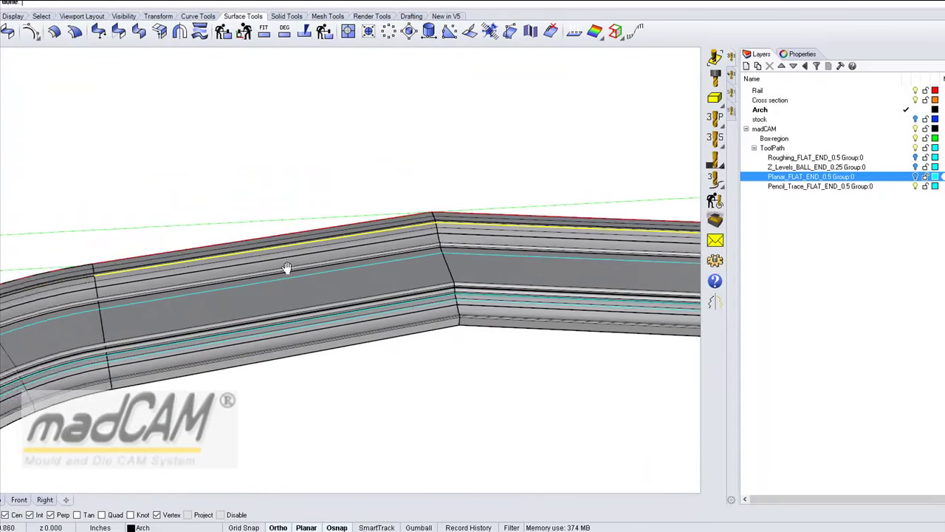
{"action": "scroll", "coordinate": [294, 275], "scroll_direction": "up", "scroll_amount": 2}
{"action": "scroll", "coordinate": [296, 274], "scroll_direction": "up", "scroll_amount": 3}
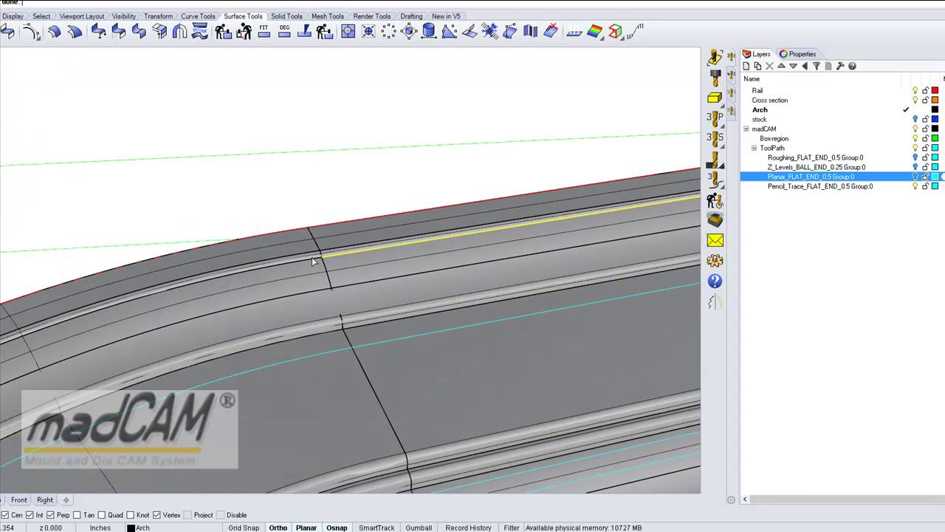
{"action": "scroll", "coordinate": [311, 260], "scroll_direction": "down", "scroll_amount": 5}
{"action": "right_click_drag", "start_coordinate": [316, 362], "coordinate": [235, 279]}
{"action": "scroll", "coordinate": [234, 281], "scroll_direction": "up", "scroll_amount": 4}
{"action": "scroll", "coordinate": [296, 220], "scroll_direction": "down", "scroll_amount": 6}
{"action": "right_click_drag", "start_coordinate": [338, 295], "coordinate": [449, 310]}
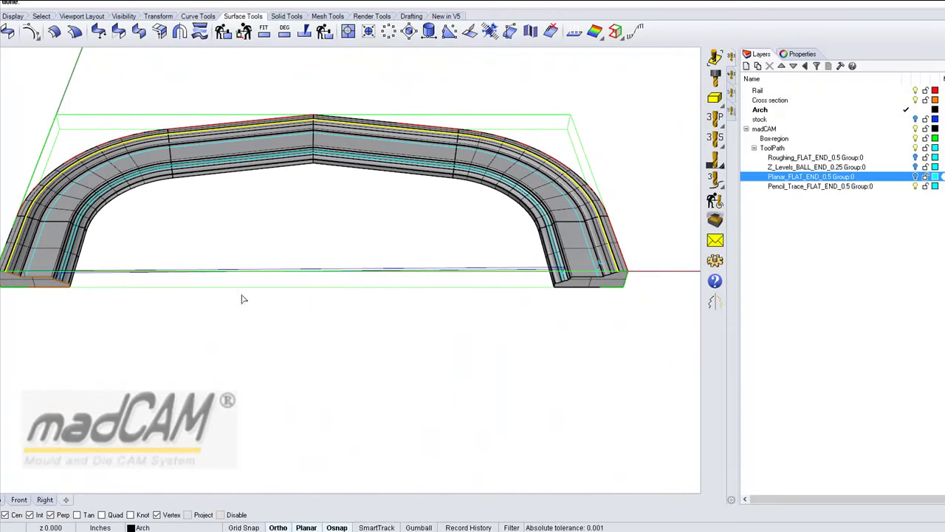
{"action": "scroll", "coordinate": [618, 279], "scroll_direction": "up", "scroll_amount": 5}
{"action": "right_click_drag", "start_coordinate": [633, 236], "coordinate": [650, 339]}
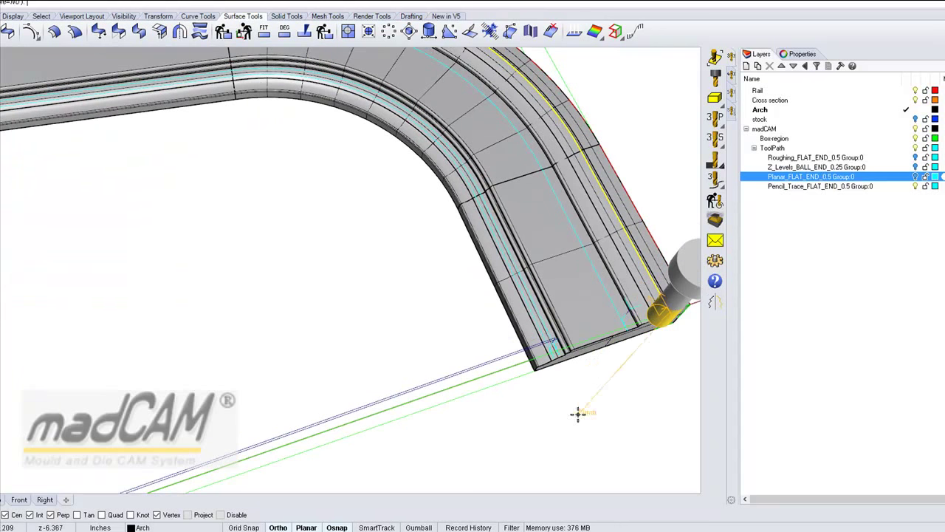
{"action": "mouse_move", "coordinate": [548, 396]}
{"action": "right_mouse_down"}
{"action": "mouse_move", "coordinate": [570, 401]}
{"action": "mouse_move", "coordinate": [540, 399]}
{"action": "right_mouse_up"}
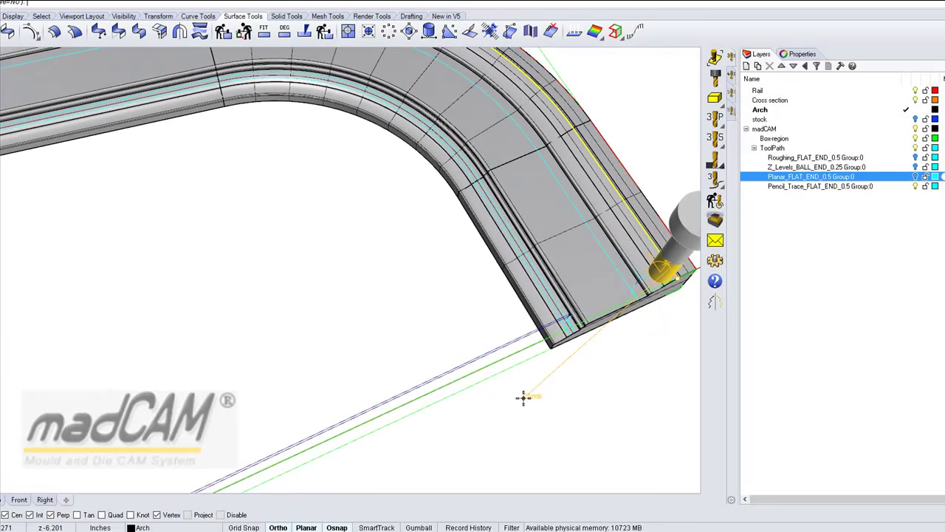
Step: Create the Profiling_FLAT_END_0.5 toolpath with 0 stock to leave and a 0.045 step down
{"action": "left_click", "coordinate": [522, 397]}
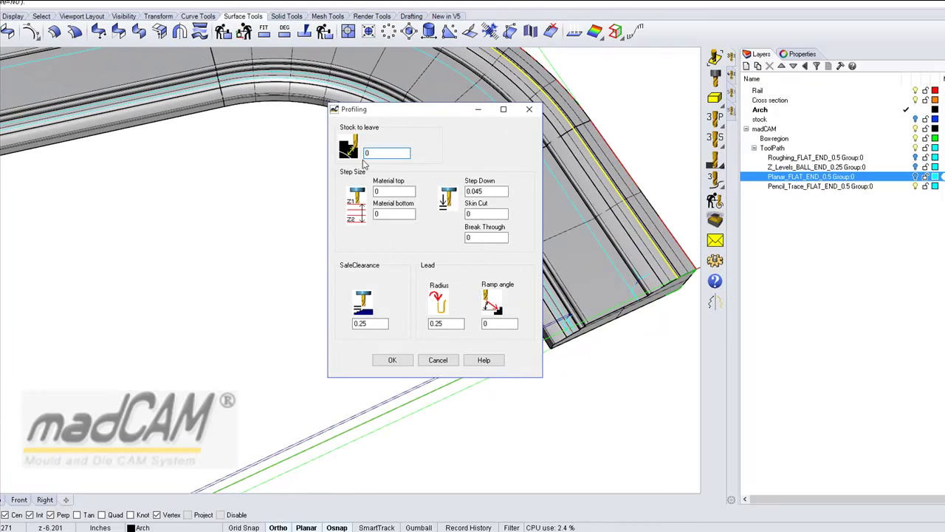
{"action": "left_click", "coordinate": [397, 363]}
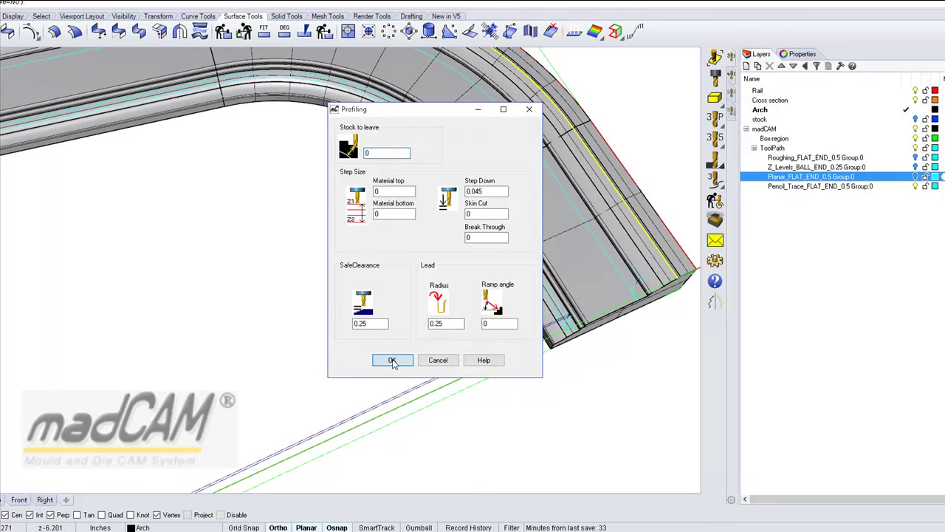
Step: Orbit and zoom around the arch to view its far end and top
{"action": "scroll", "coordinate": [439, 312], "scroll_direction": "down", "scroll_amount": 5}
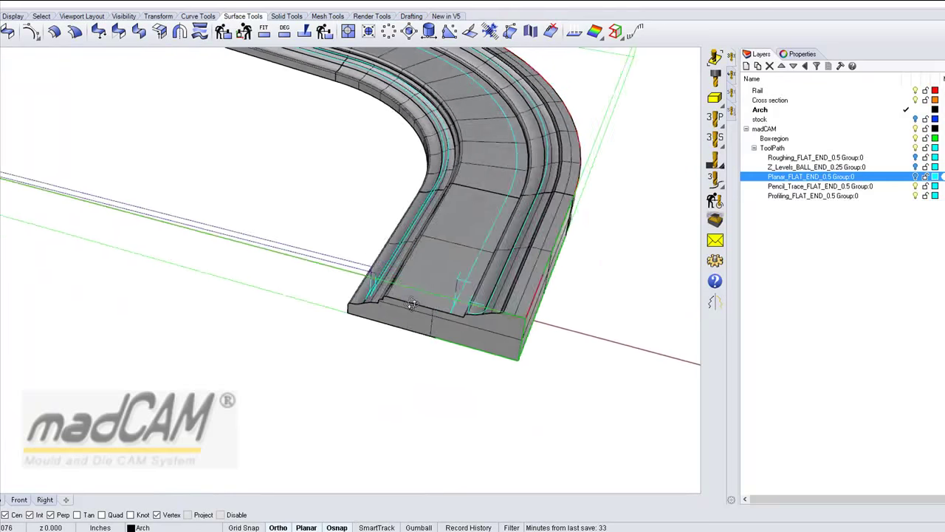
{"action": "scroll", "coordinate": [502, 325], "scroll_direction": "up", "scroll_amount": 4}
{"action": "scroll", "coordinate": [532, 336], "scroll_direction": "down", "scroll_amount": 1}
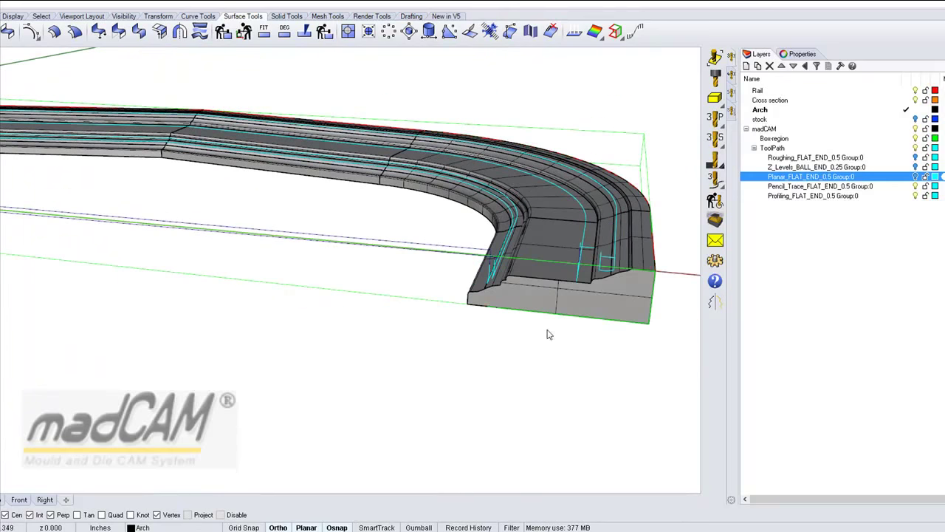
{"action": "scroll", "coordinate": [650, 310], "scroll_direction": "up", "scroll_amount": 6}
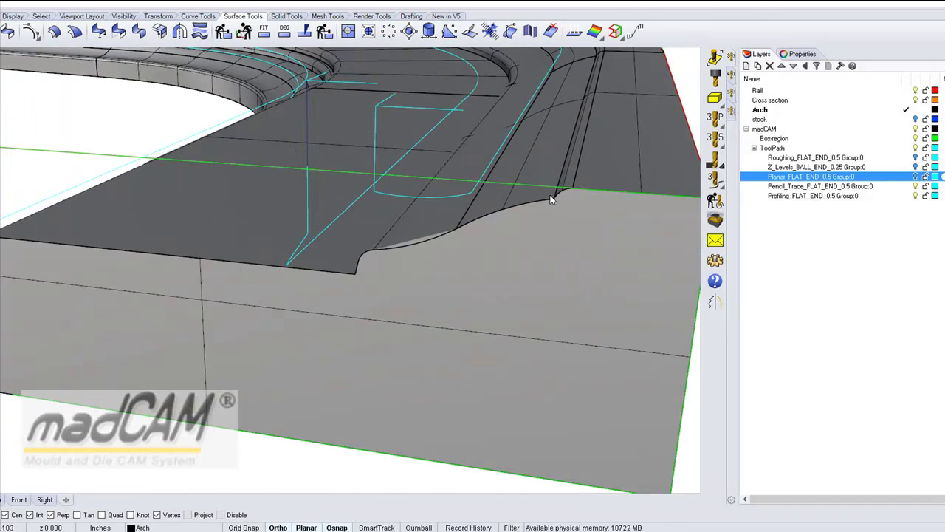
{"action": "scroll", "coordinate": [553, 197], "scroll_direction": "down", "scroll_amount": 8}
{"action": "right_click_drag", "start_coordinate": [175, 247], "coordinate": [355, 303]}
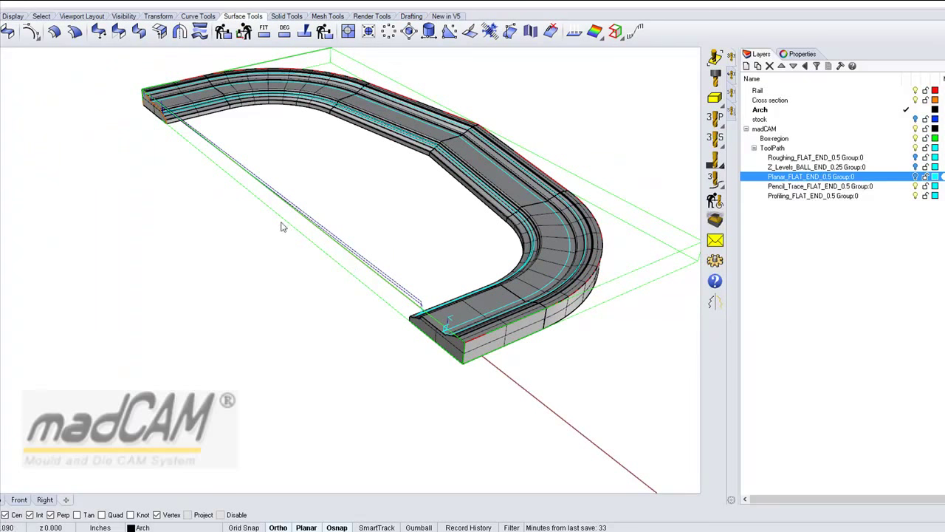
{"action": "right_click_drag", "start_coordinate": [574, 325], "coordinate": [500, 323]}
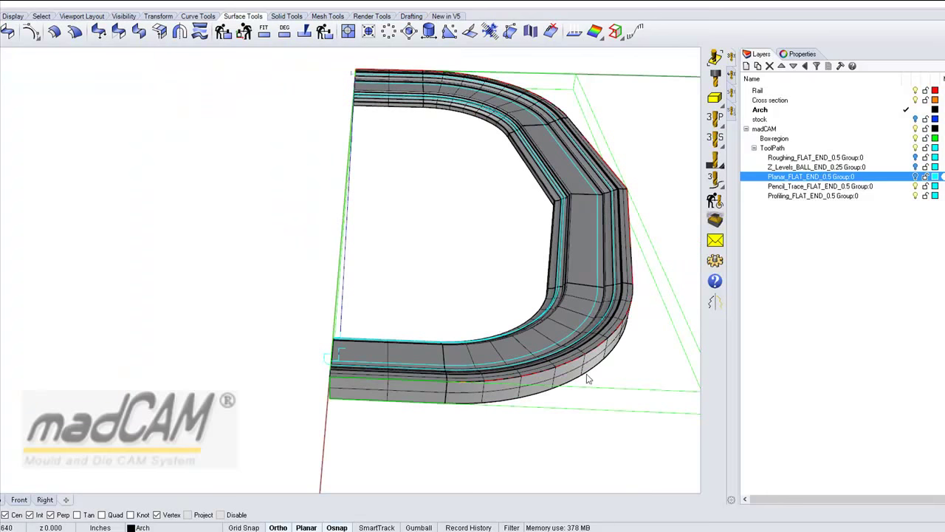
{"action": "right_click_drag", "start_coordinate": [588, 379], "coordinate": [508, 370]}
{"action": "scroll", "coordinate": [509, 371], "scroll_direction": "up", "scroll_amount": 5}
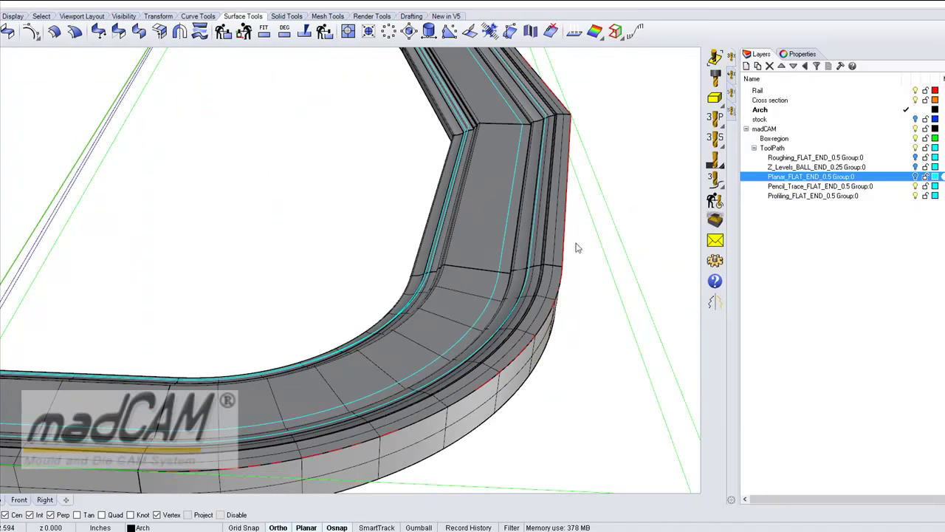
{"action": "scroll", "coordinate": [509, 296], "scroll_direction": "down", "scroll_amount": 5}
{"action": "right_click_drag", "start_coordinate": [512, 317], "coordinate": [448, 204]}
{"action": "scroll", "coordinate": [439, 232], "scroll_direction": "up", "scroll_amount": 5}
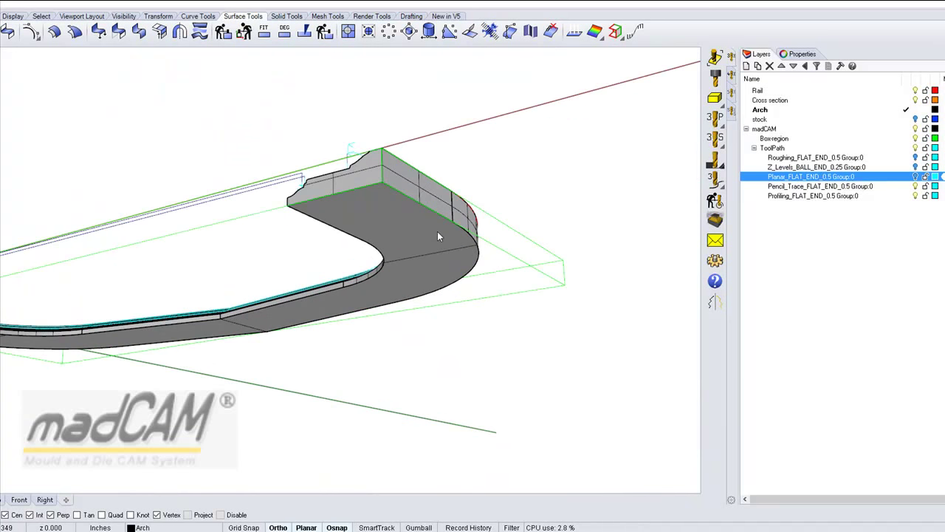
Step: Select the arch's flat bottom surface from a lower viewing angle
{"action": "left_click", "coordinate": [423, 255]}
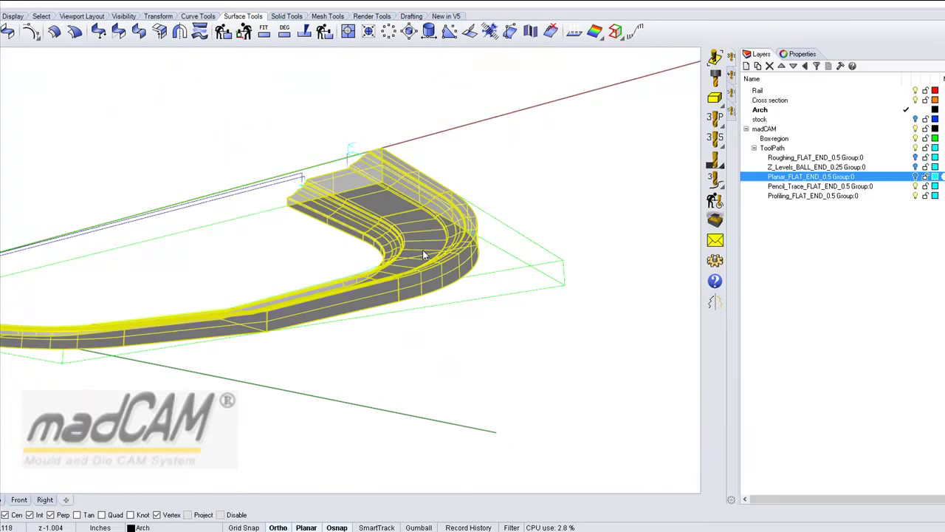
{"action": "left_click", "coordinate": [525, 348]}
{"action": "right_click_drag", "start_coordinate": [525, 348], "coordinate": [478, 359]}
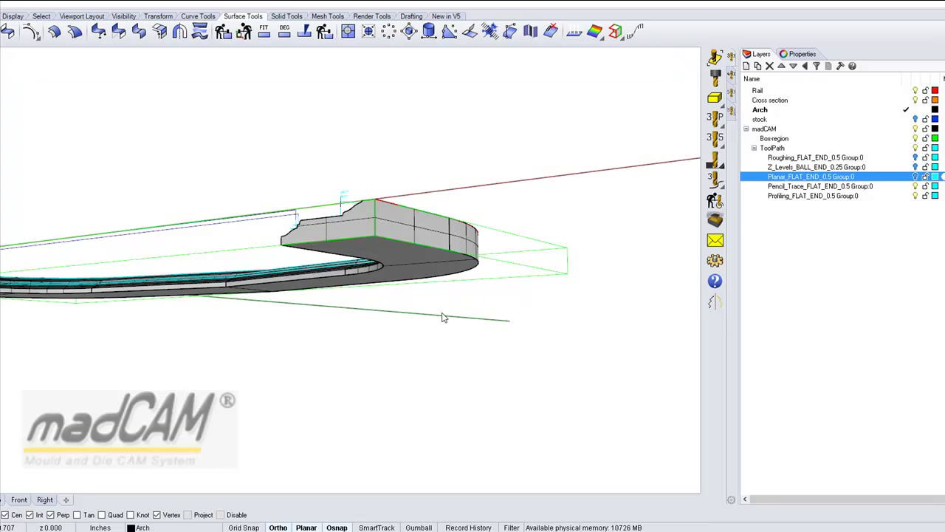
{"action": "right_click_drag", "start_coordinate": [460, 317], "coordinate": [466, 281]}
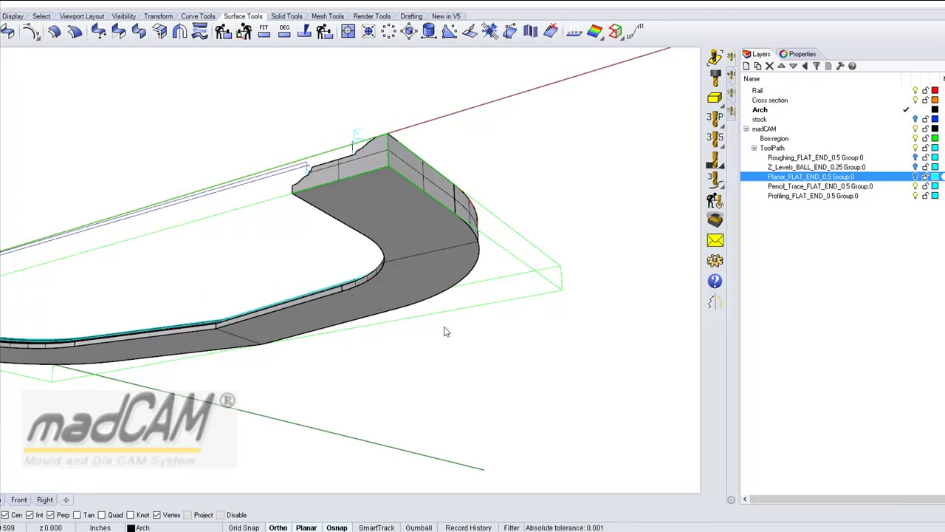
{"action": "left_click", "coordinate": [431, 251]}
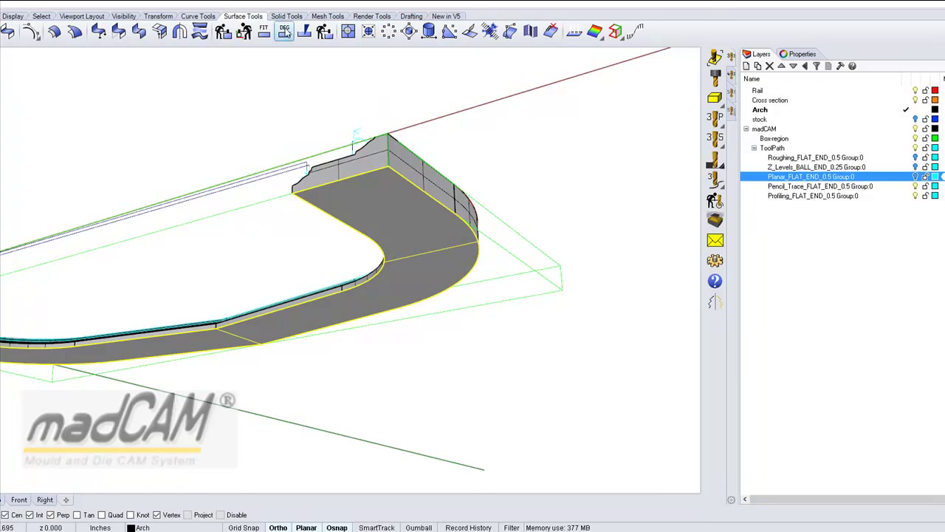
Step: Duplicate the bottom surface's border as a new outline curve
{"action": "left_click", "coordinate": [196, 17]}
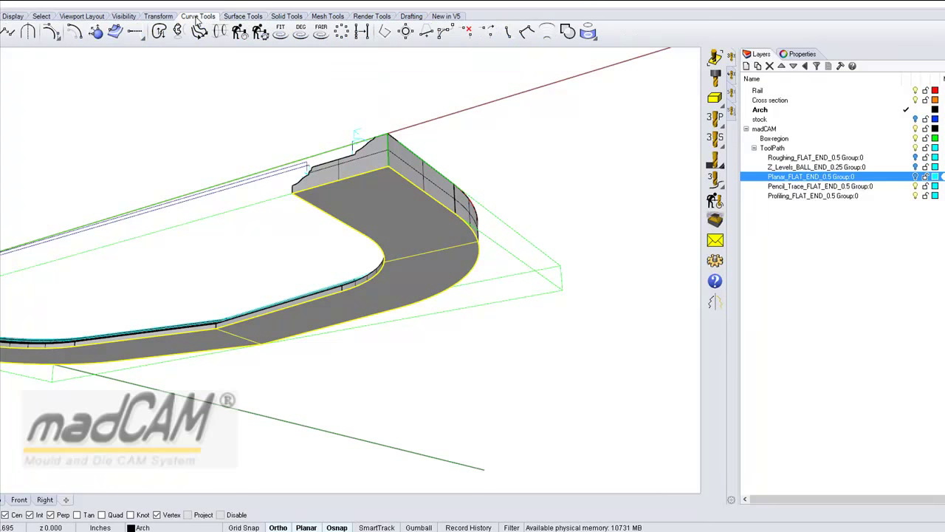
{"action": "left_click", "coordinate": [585, 36]}
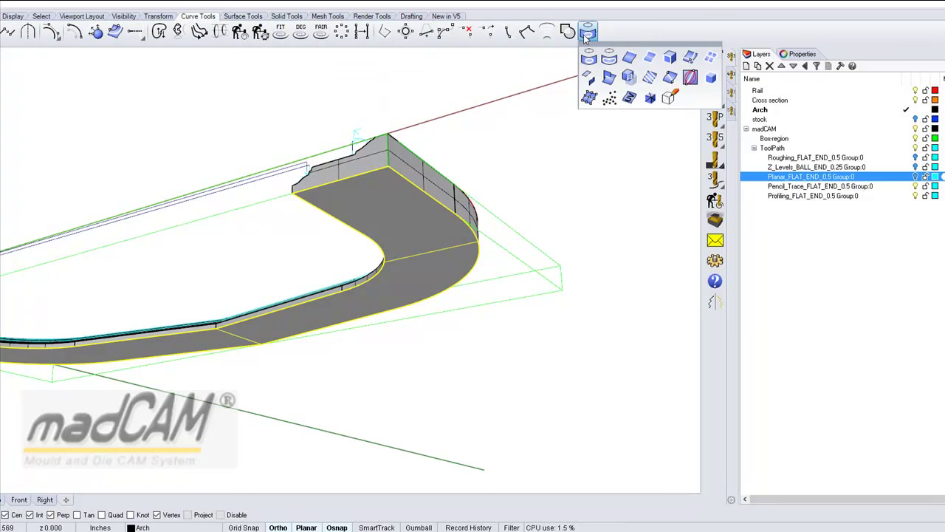
{"action": "left_click", "coordinate": [651, 62]}
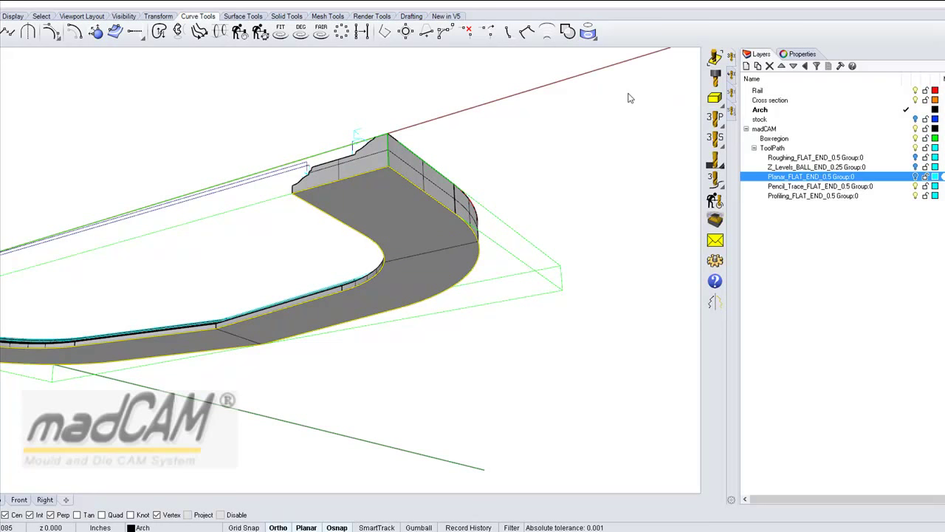
{"action": "right_click_drag", "start_coordinate": [464, 219], "coordinate": [550, 351]}
{"action": "scroll", "coordinate": [557, 360], "scroll_direction": "up", "scroll_amount": 5}
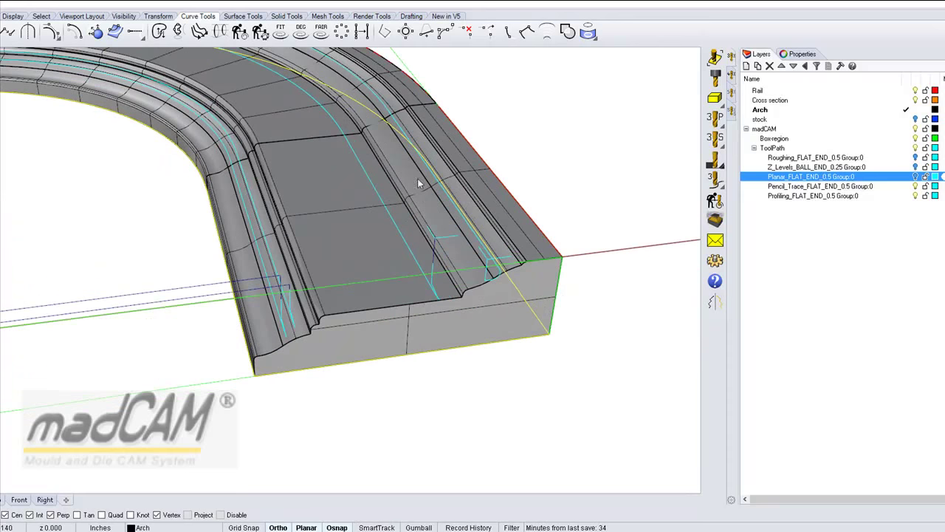
{"action": "scroll", "coordinate": [375, 217], "scroll_direction": "down", "scroll_amount": 5}
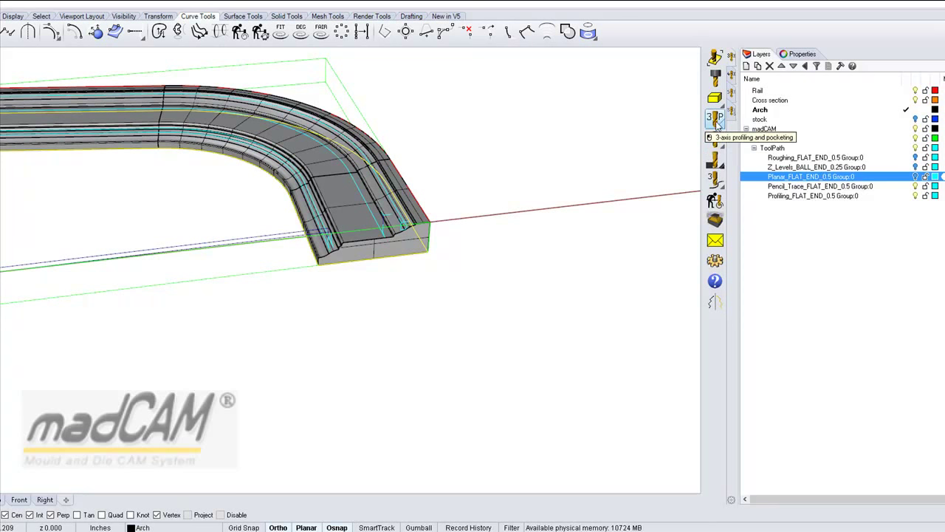
Step: Start a madCAM 3P Profiling toolpath and pick the new outline curve
{"action": "left_click", "coordinate": [717, 122]}
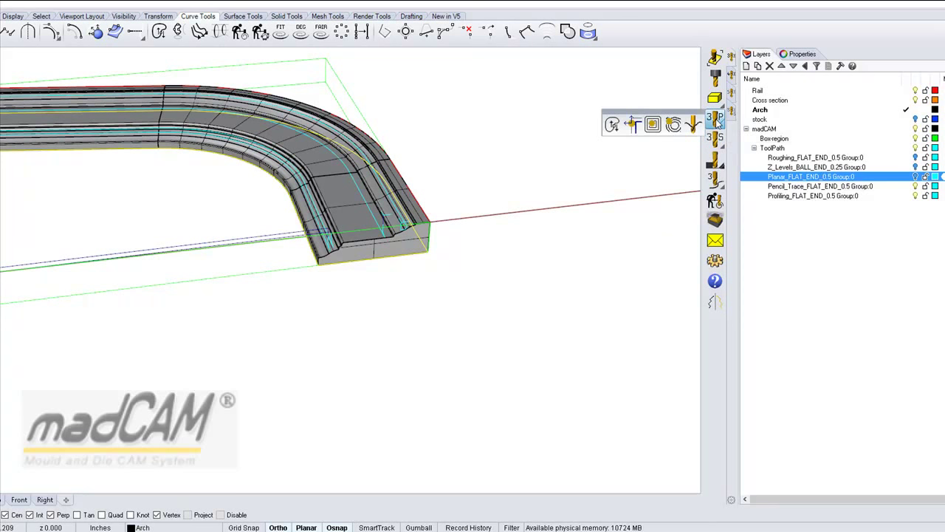
{"action": "left_click", "coordinate": [633, 125]}
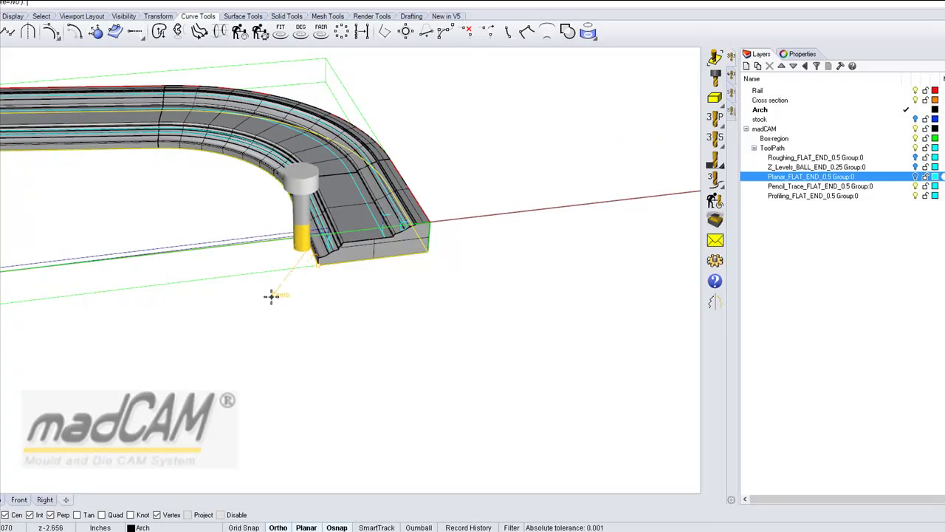
{"action": "right_click_drag", "start_coordinate": [337, 320], "coordinate": [371, 386]}
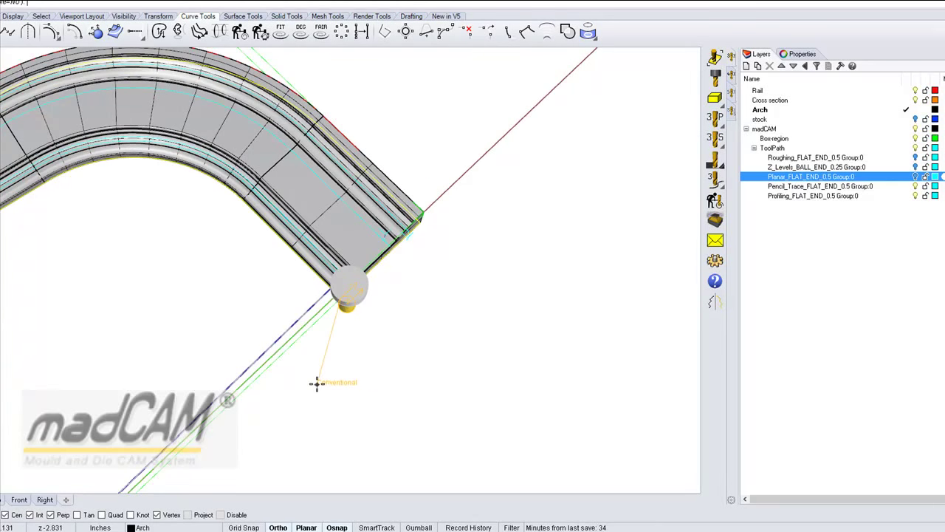
{"action": "left_click", "coordinate": [222, 362]}
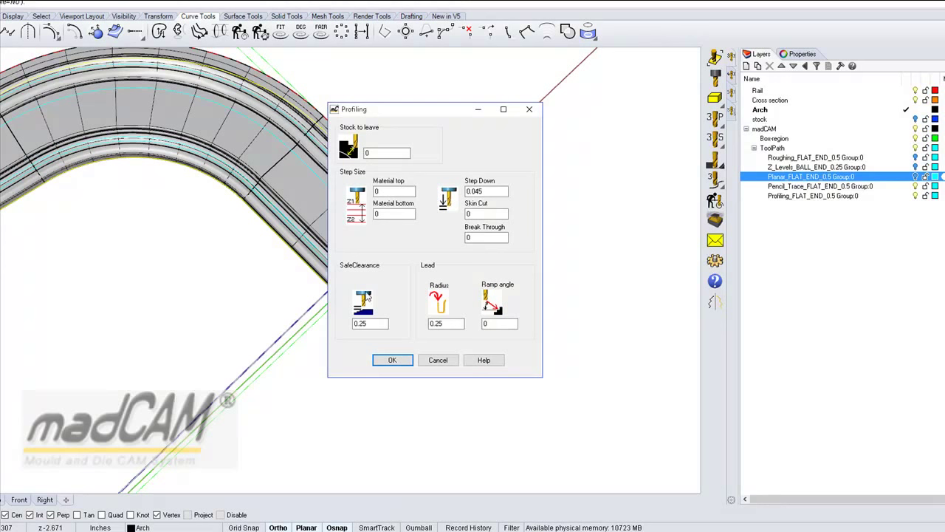
Step: Set material top 1.004 and step down 0.3, creating Profiling_FLAT_END_0.5 Group:1
{"action": "left_click", "coordinate": [386, 192]}
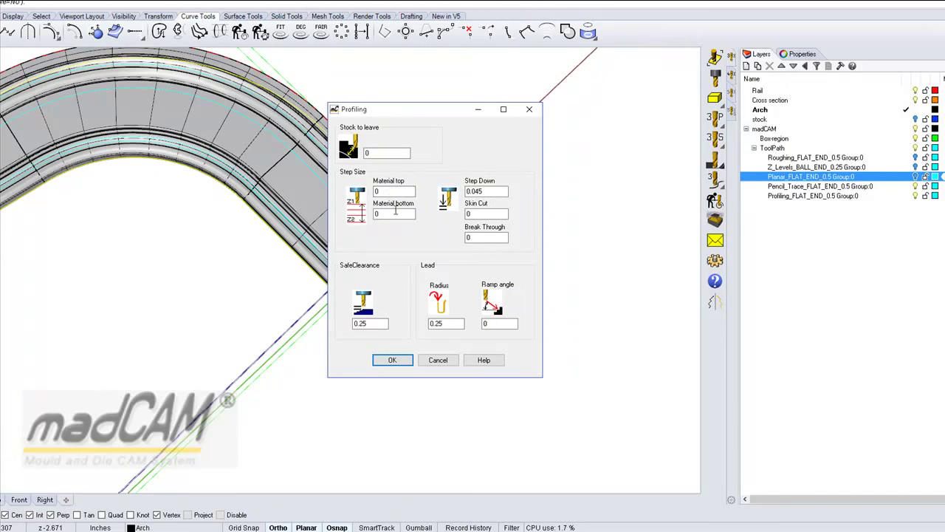
{"action": "left_click", "coordinate": [398, 215]}
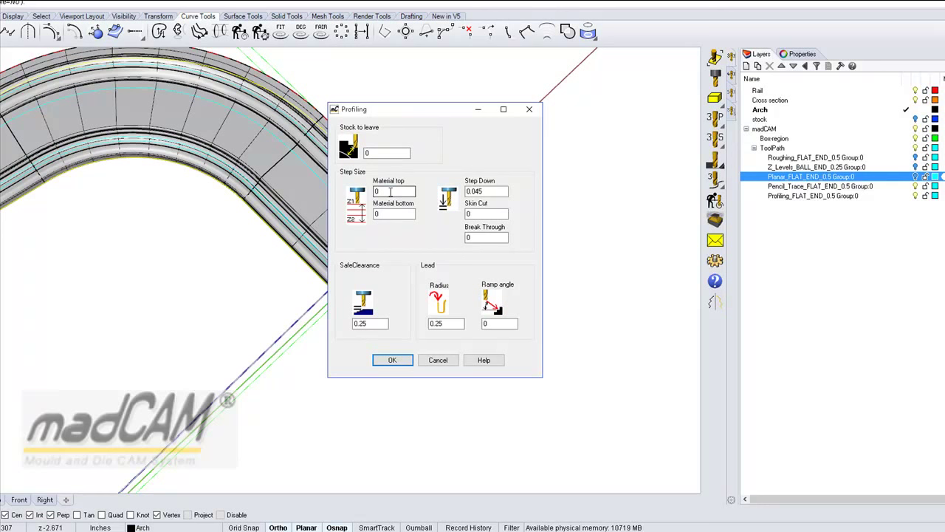
{"action": "double_click", "coordinate": [391, 192]}
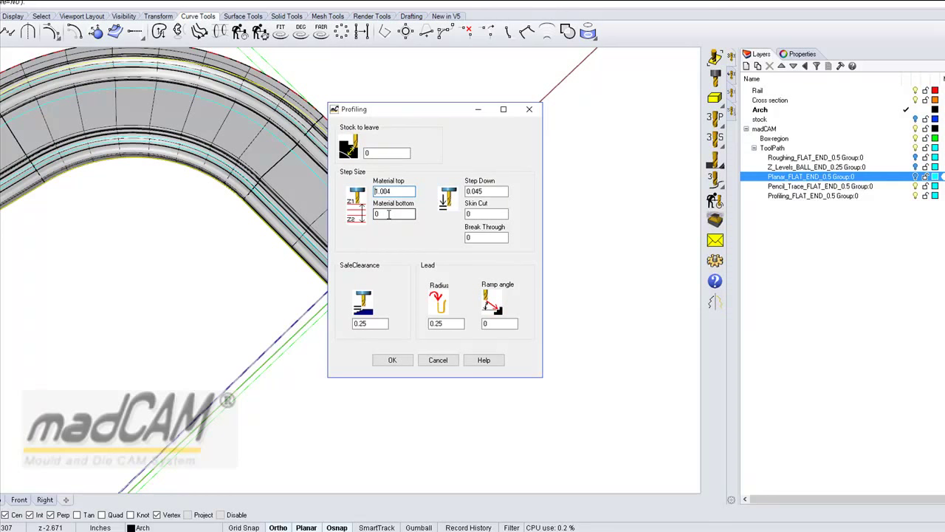
{"action": "left_click", "coordinate": [487, 191]}
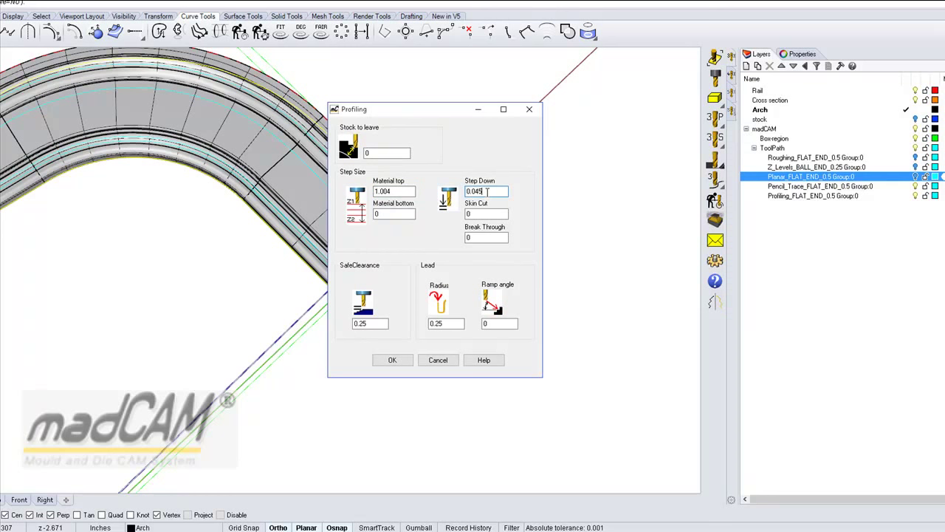
{"action": "key", "text": "BackSpace"}
{"action": "key", "text": "BackSpace"}
{"action": "left_click", "coordinate": [393, 365]}
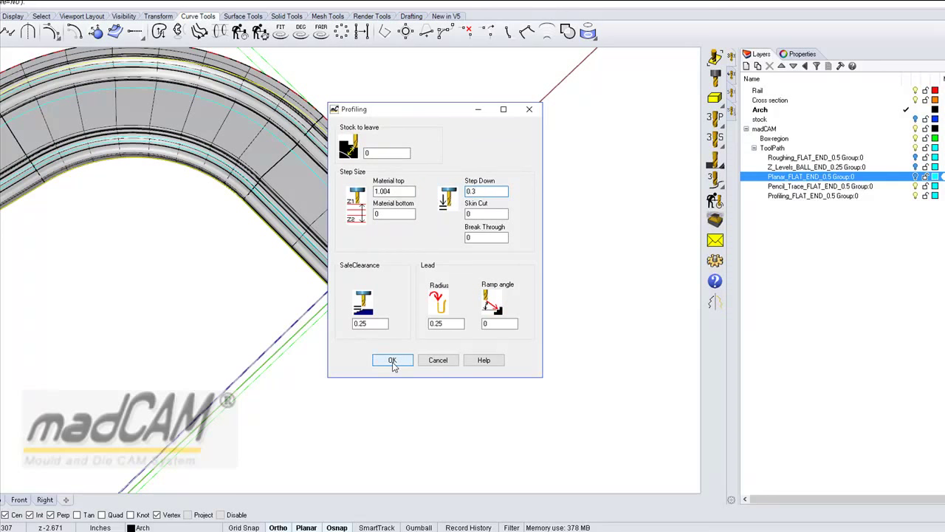
{"action": "left_click", "coordinate": [393, 360]}
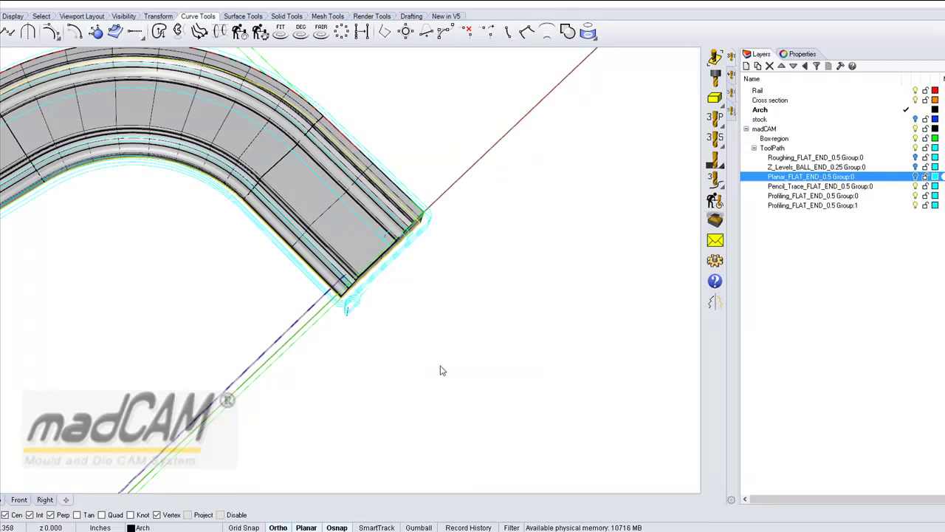
{"action": "right_click_drag", "start_coordinate": [420, 377], "coordinate": [517, 263]}
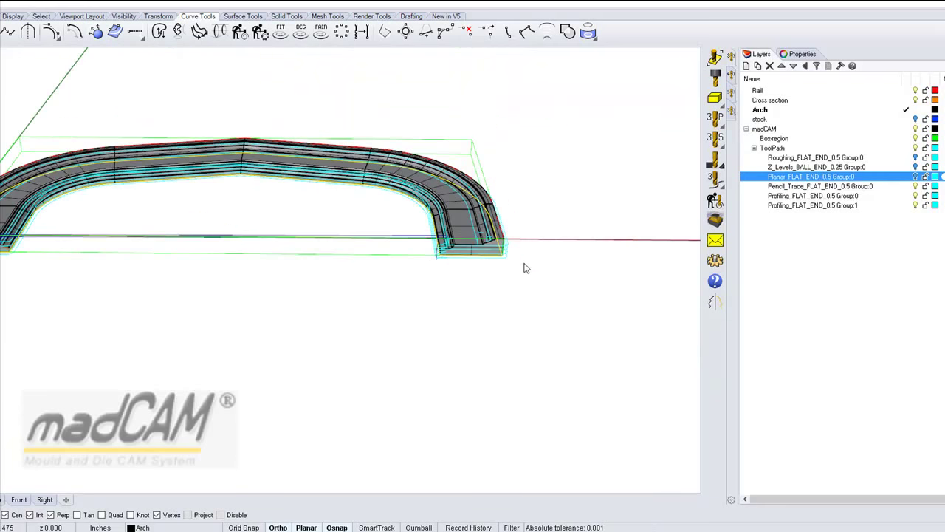
{"action": "right_click_drag", "start_coordinate": [505, 325], "coordinate": [433, 276]}
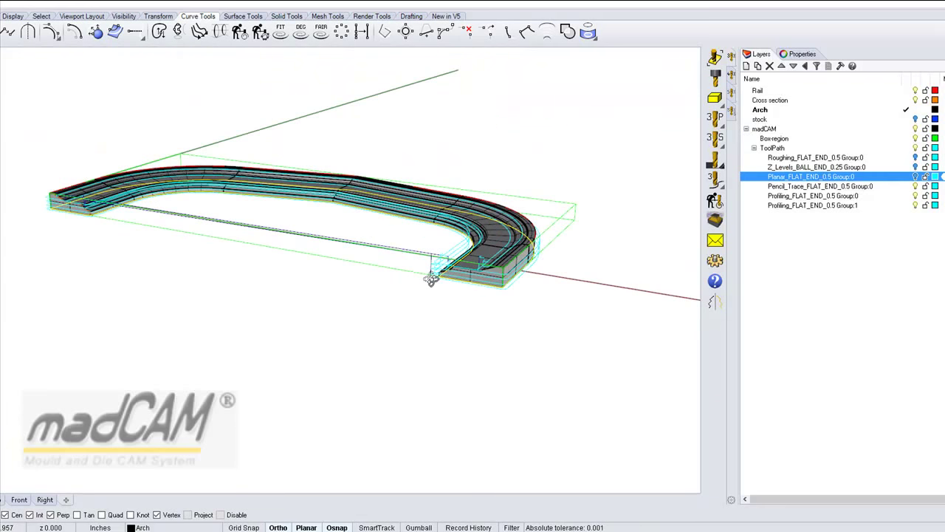
{"action": "key", "text": "ctrl+Tab"}
{"action": "right_click_drag", "start_coordinate": [337, 245], "coordinate": [185, 211], "text": "ctrl"}
{"action": "left_click", "coordinate": [151, 207]}
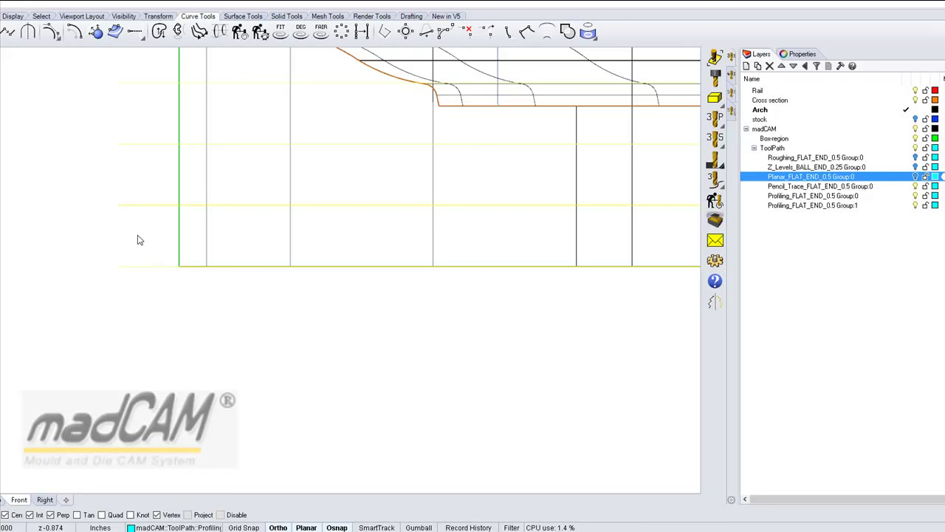
{"action": "right_click_drag", "start_coordinate": [156, 259], "coordinate": [198, 305], "text": "ctrl"}
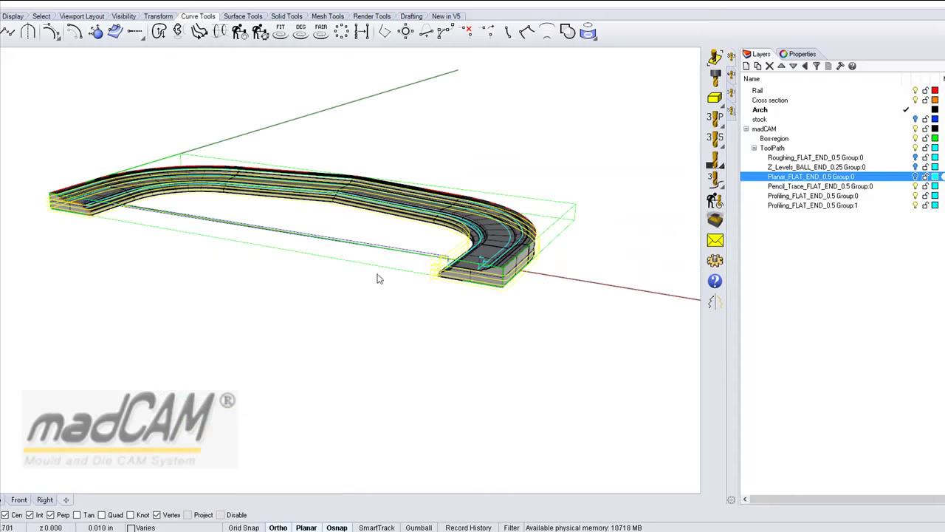
{"action": "scroll", "coordinate": [495, 285], "scroll_direction": "up", "scroll_amount": 5}
{"action": "right_click_drag", "start_coordinate": [495, 285], "coordinate": [450, 300]}
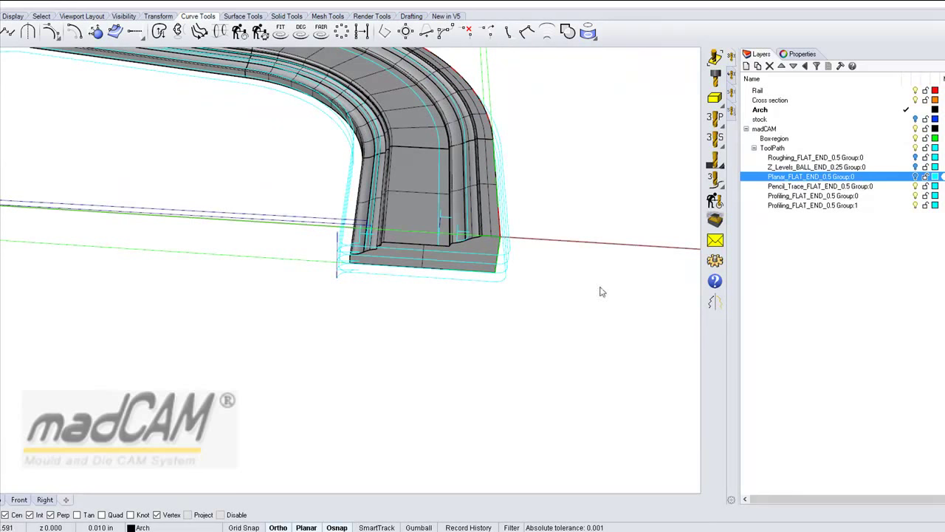
Step: Regenerate the profiling toolpath with material bottom -0.1, lead radius 0 and ramp angle 0
{"action": "left_click", "coordinate": [349, 201]}
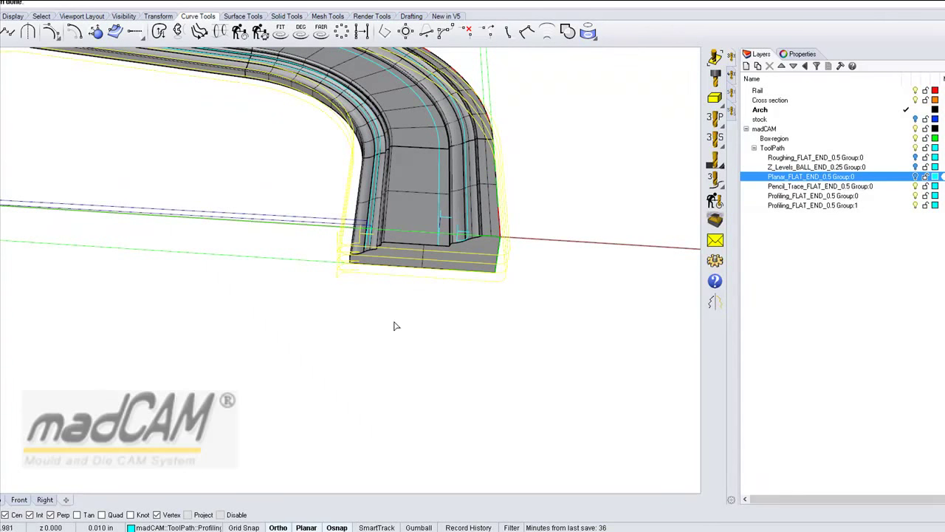
{"action": "key", "text": "Return"}
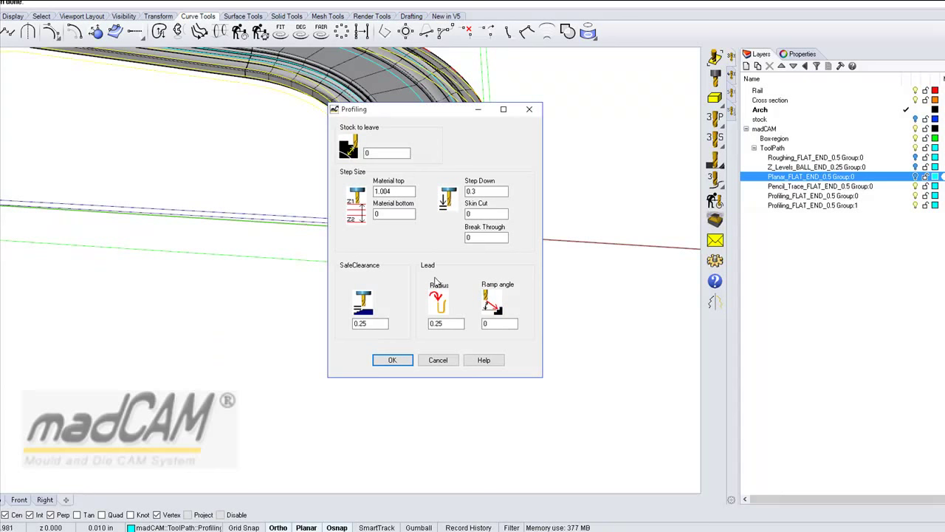
{"action": "left_click", "coordinate": [391, 214]}
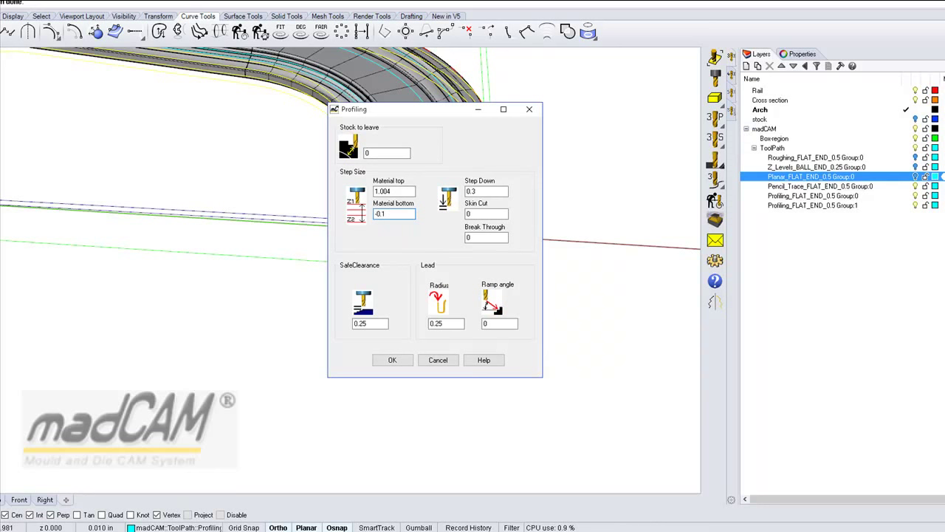
{"action": "double_click", "coordinate": [455, 323]}
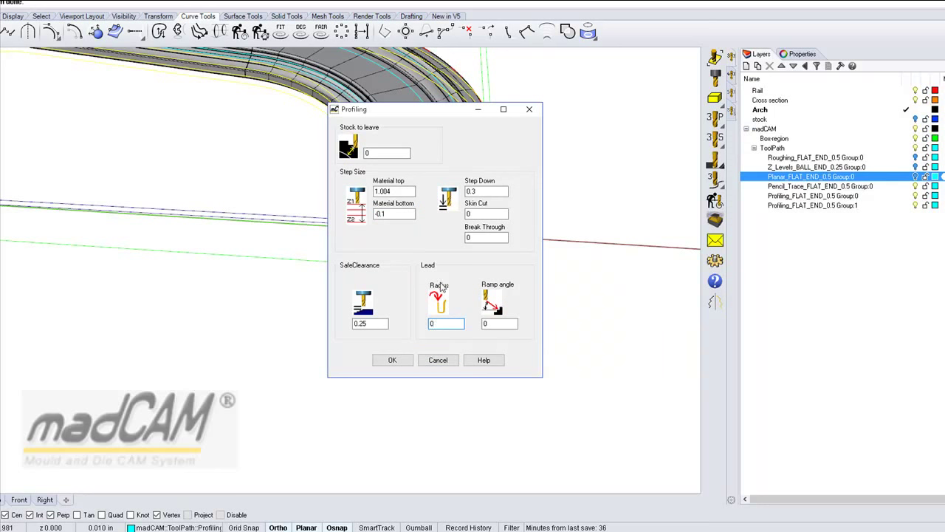
{"action": "left_click", "coordinate": [494, 323]}
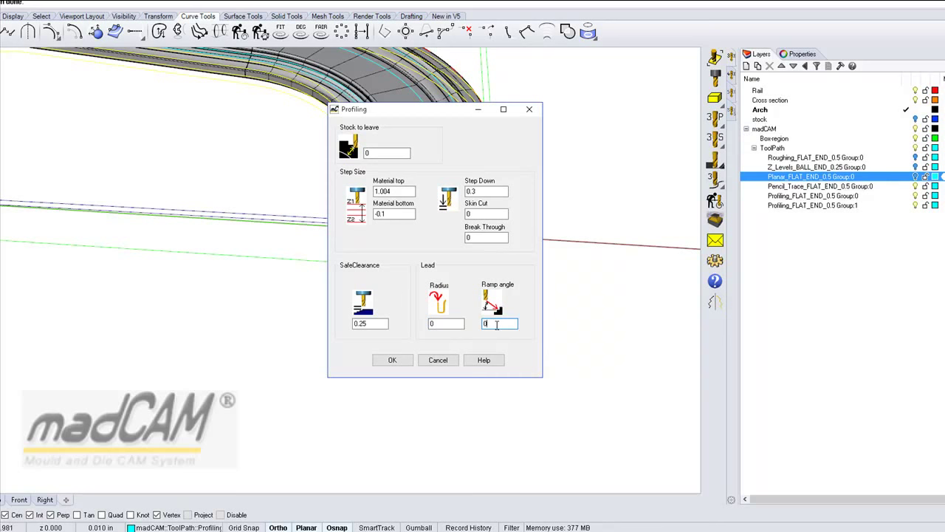
{"action": "left_click", "coordinate": [392, 360]}
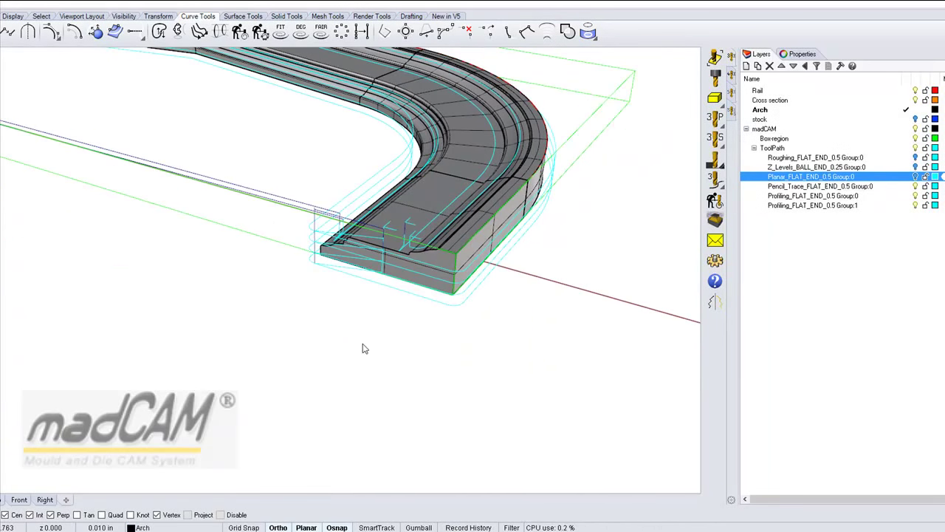
{"action": "key", "text": "ctrl+F2"}
Step: Check the part in Top view, then return to the Perspective view
{"action": "scroll", "coordinate": [228, 108], "scroll_direction": "up", "scroll_amount": 5}
{"action": "scroll", "coordinate": [196, 201], "scroll_direction": "up", "scroll_amount": 1}
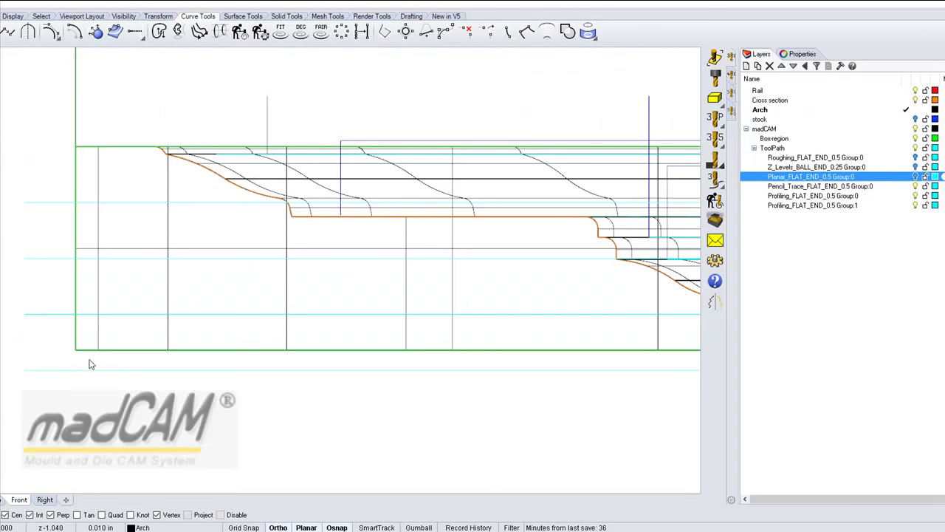
{"action": "key", "text": "ctrl+F1"}
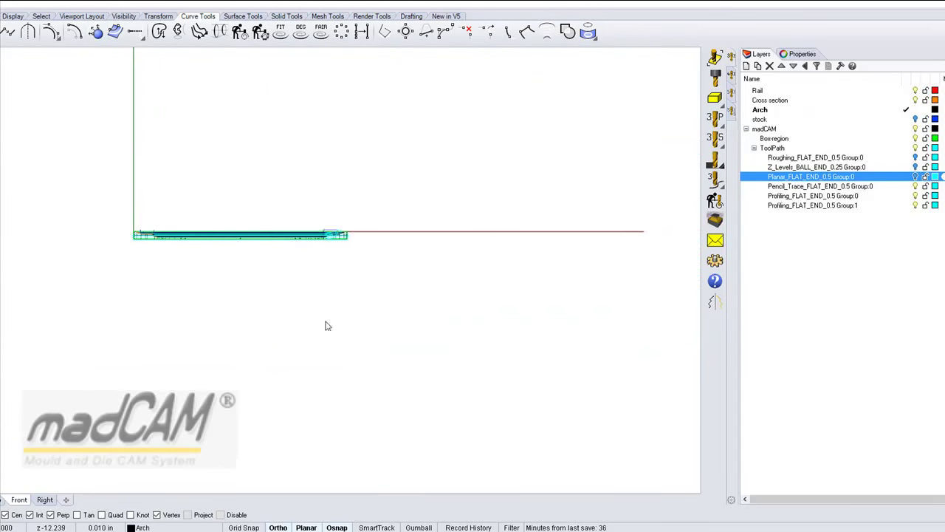
{"action": "key", "text": "ctrl+F4"}
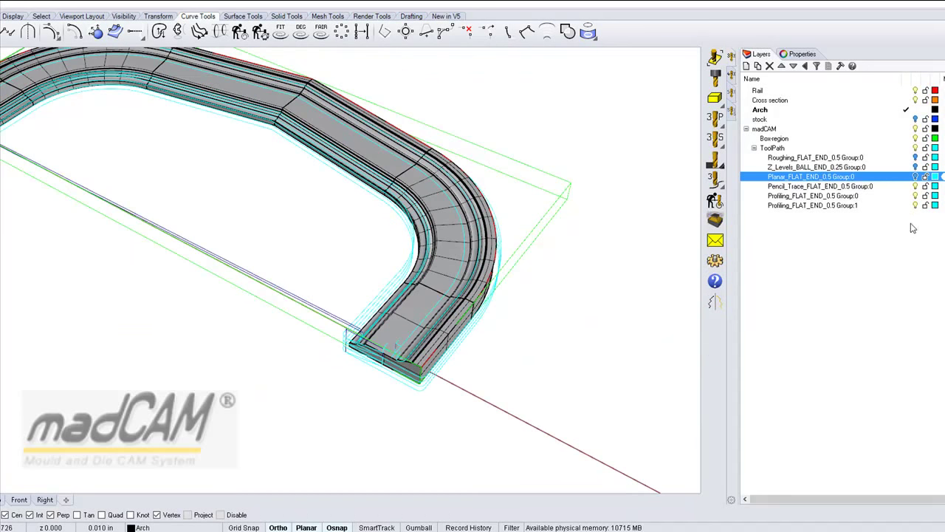
Step: Turn on the Roughing_FLAT_END, Z_Levels_BALL_END and Planar_FLAT_END_0.5 toolpath layers
{"action": "left_click", "coordinate": [915, 158]}
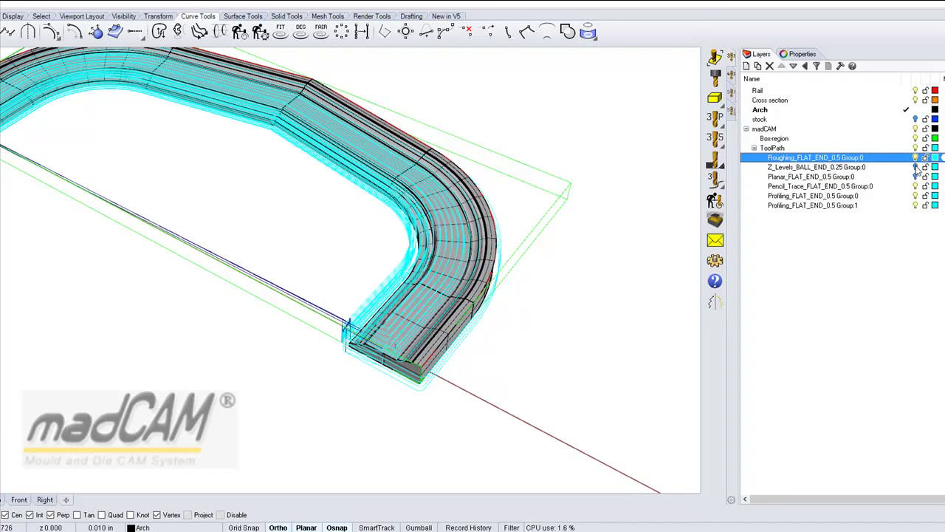
{"action": "left_click", "coordinate": [915, 167]}
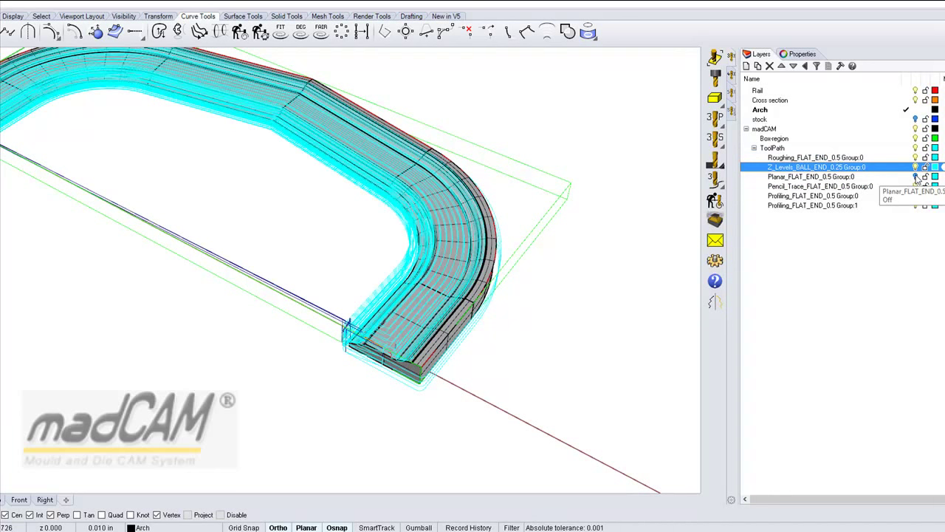
{"action": "left_click", "coordinate": [916, 177]}
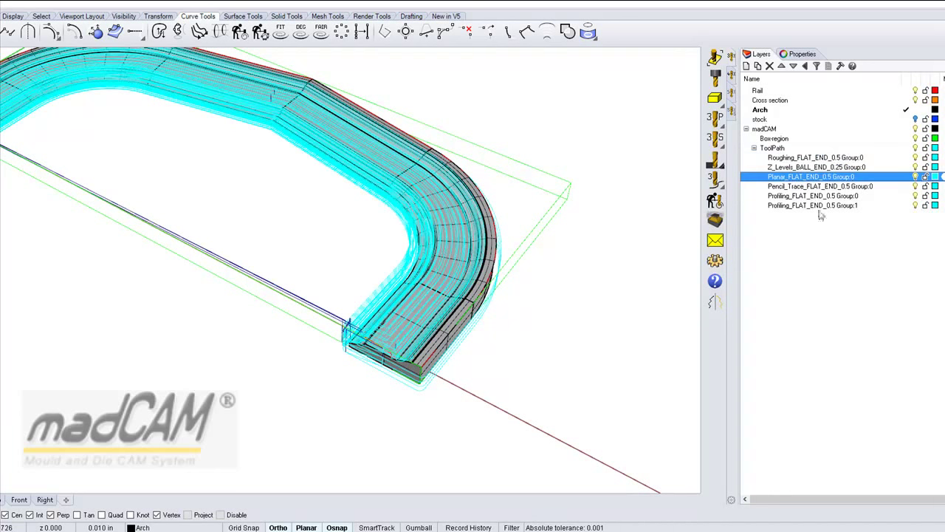
{"action": "scroll", "coordinate": [383, 278], "scroll_direction": "down", "scroll_amount": 5}
{"action": "right_click_drag", "start_coordinate": [409, 271], "coordinate": [529, 225]}
{"action": "scroll", "coordinate": [635, 185], "scroll_direction": "up", "scroll_amount": 3}
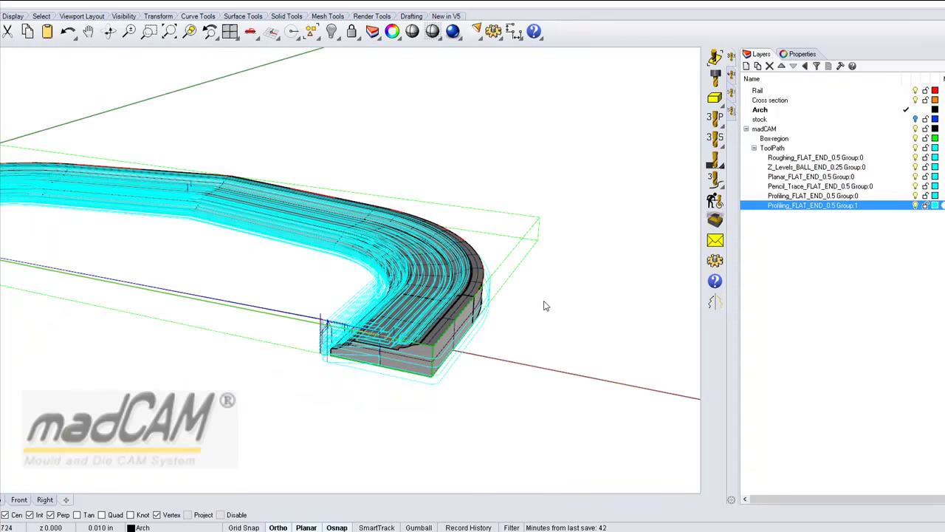
Step: Colour the Z_Levels, Planar and Pencil_Trace toolpath layers orange
{"action": "scroll", "coordinate": [529, 286], "scroll_direction": "up", "scroll_amount": 3}
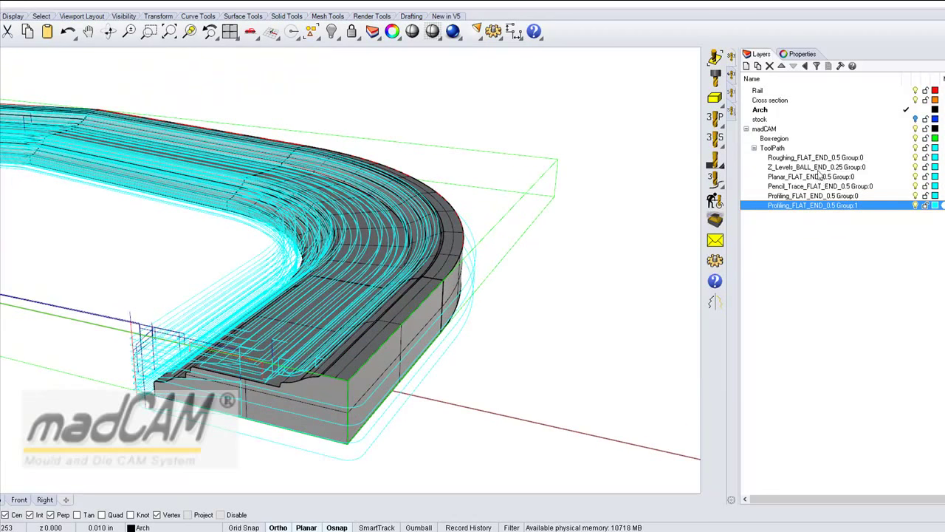
{"action": "left_click", "coordinate": [936, 169]}
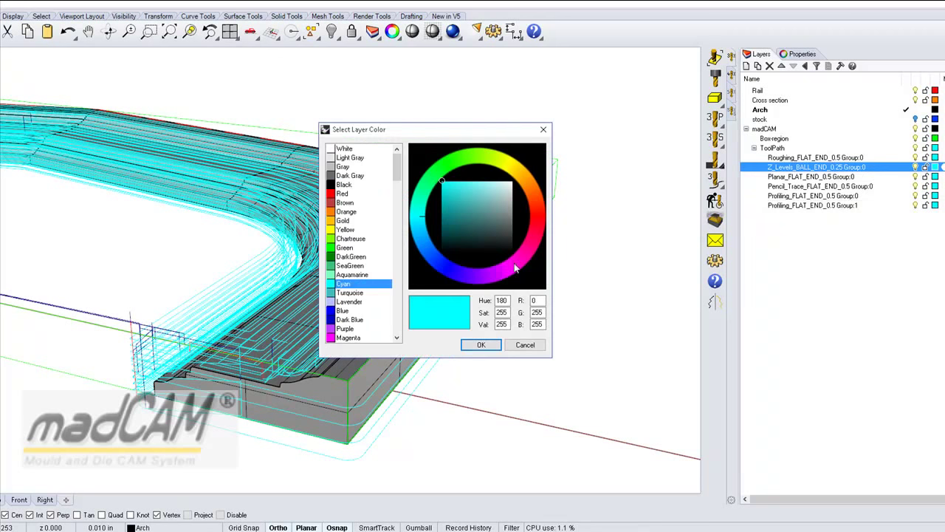
{"action": "left_click", "coordinate": [333, 214]}
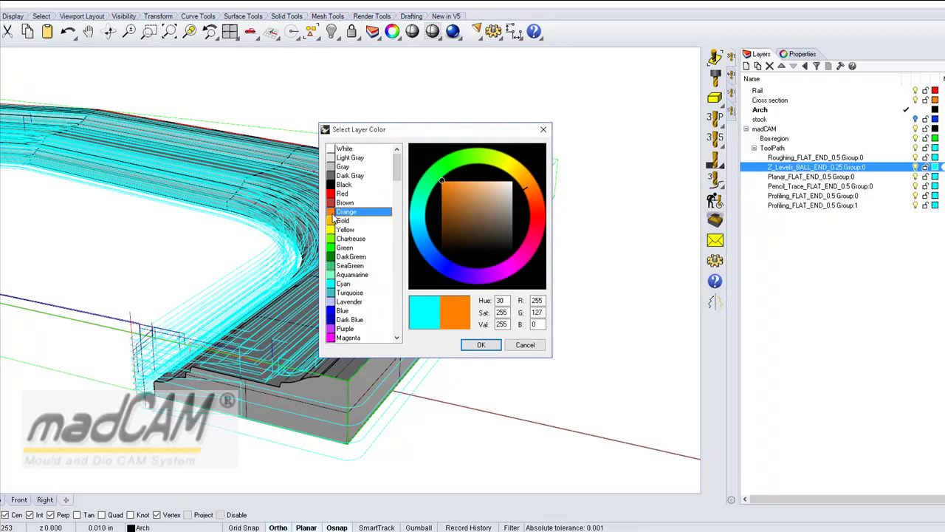
{"action": "left_click", "coordinate": [479, 347]}
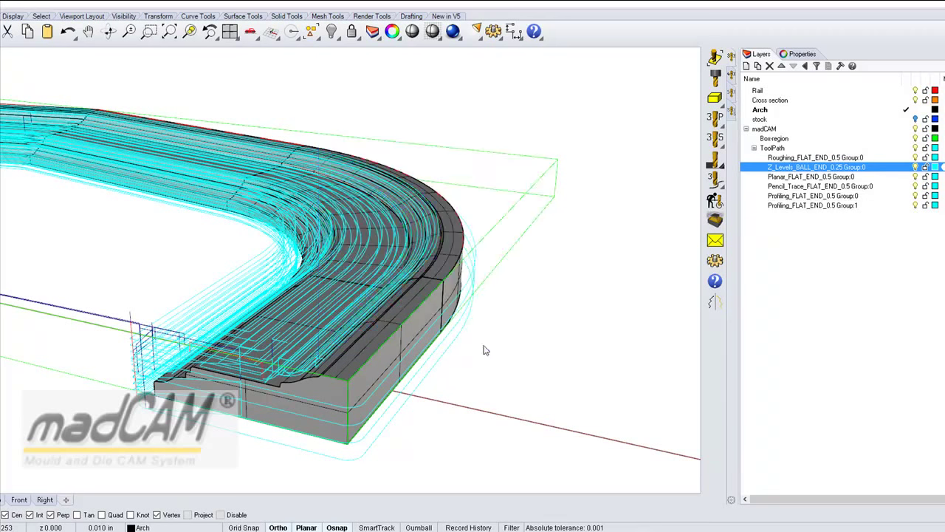
{"action": "left_click", "coordinate": [935, 177]}
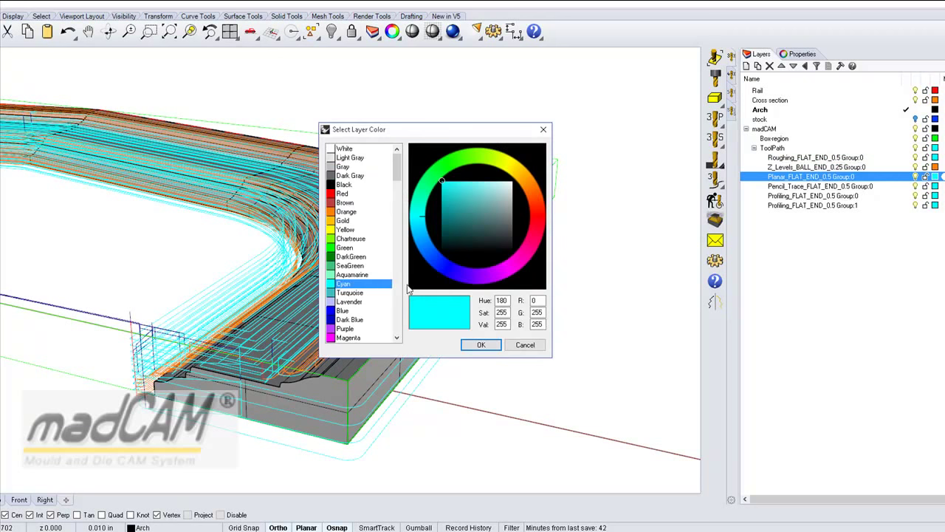
{"action": "left_click", "coordinate": [333, 213]}
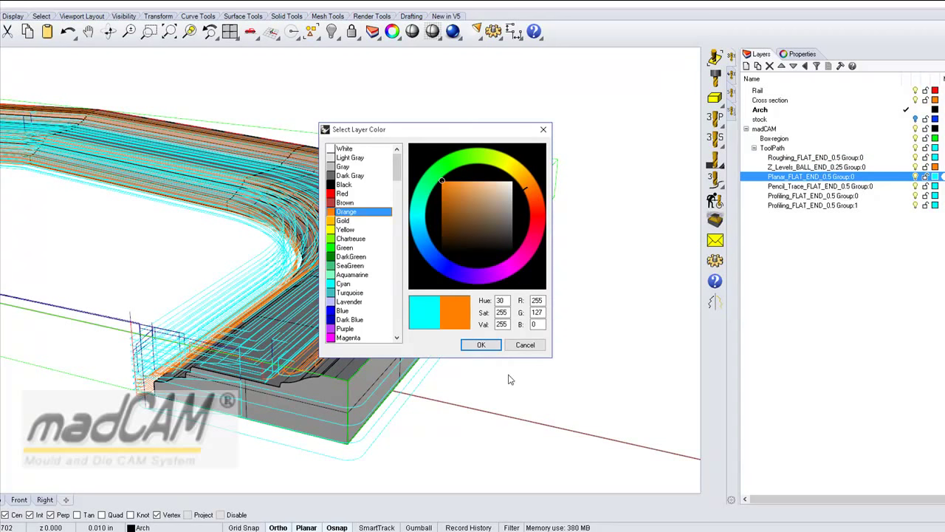
{"action": "left_click", "coordinate": [480, 346]}
{"action": "left_click", "coordinate": [936, 187]}
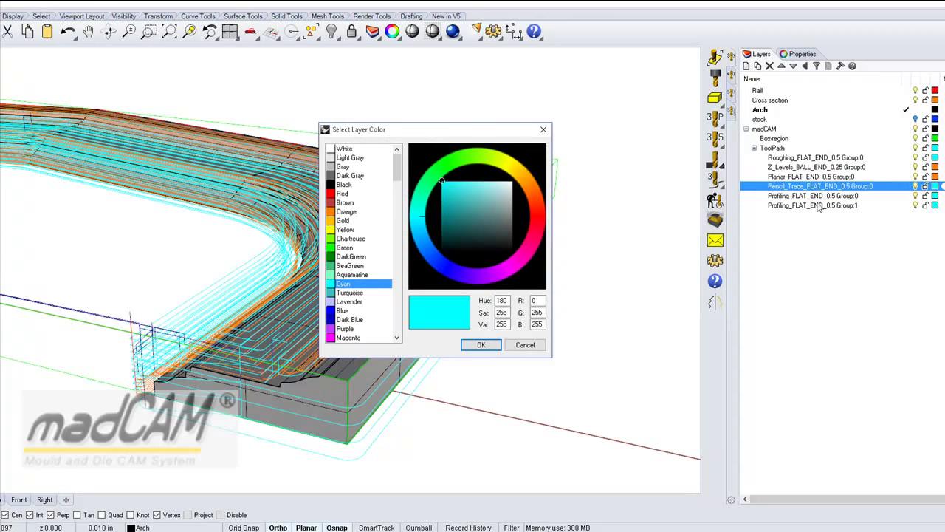
{"action": "left_click", "coordinate": [334, 212]}
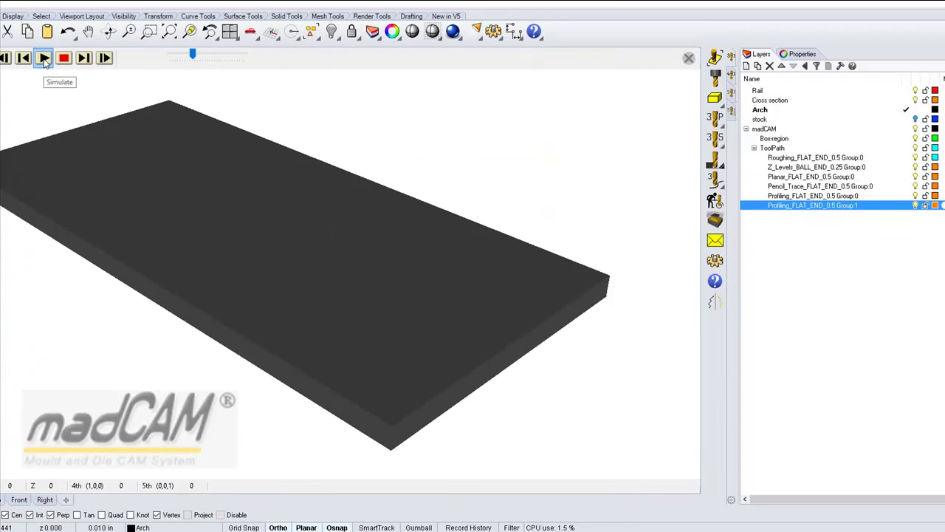
Step: Run the cut simulation to the end, replay it, and inspect the machined stock
{"action": "left_click", "coordinate": [44, 59]}
{"action": "right_click_drag", "start_coordinate": [391, 395], "coordinate": [413, 403]}
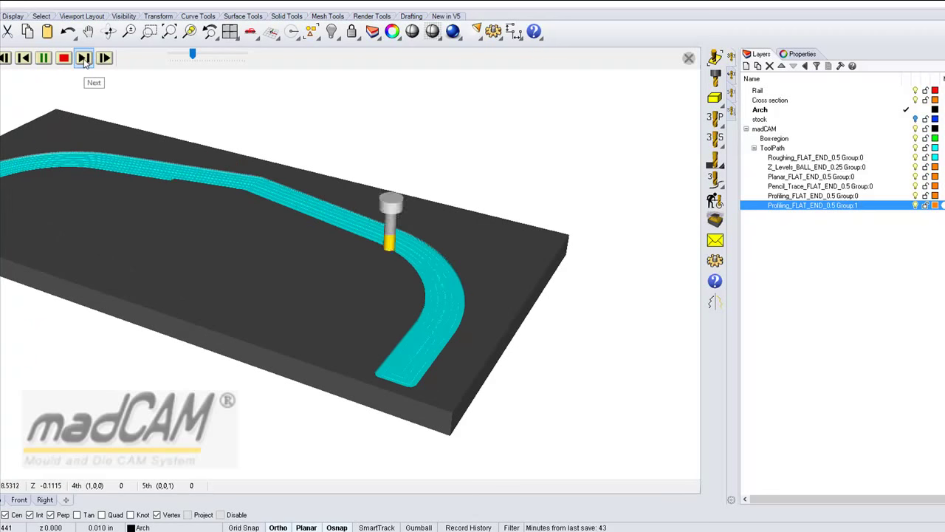
{"action": "left_click", "coordinate": [84, 58]}
{"action": "right_click_drag", "start_coordinate": [289, 274], "coordinate": [404, 299], "text": "shift"}
{"action": "left_click", "coordinate": [44, 59]}
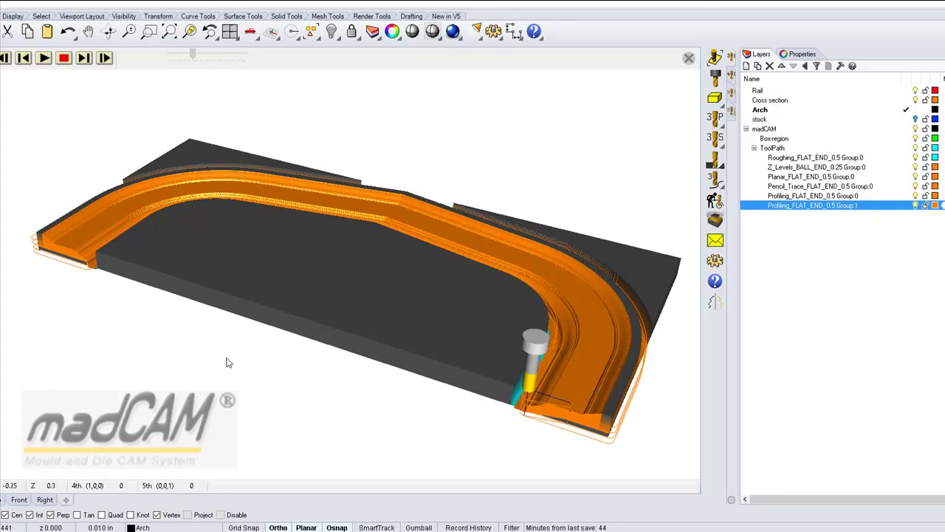
{"action": "mouse_move", "coordinate": [446, 431]}
{"action": "right_mouse_down"}
{"action": "mouse_move", "coordinate": [453, 426]}
{"action": "mouse_move", "coordinate": [445, 435]}
{"action": "right_mouse_up"}
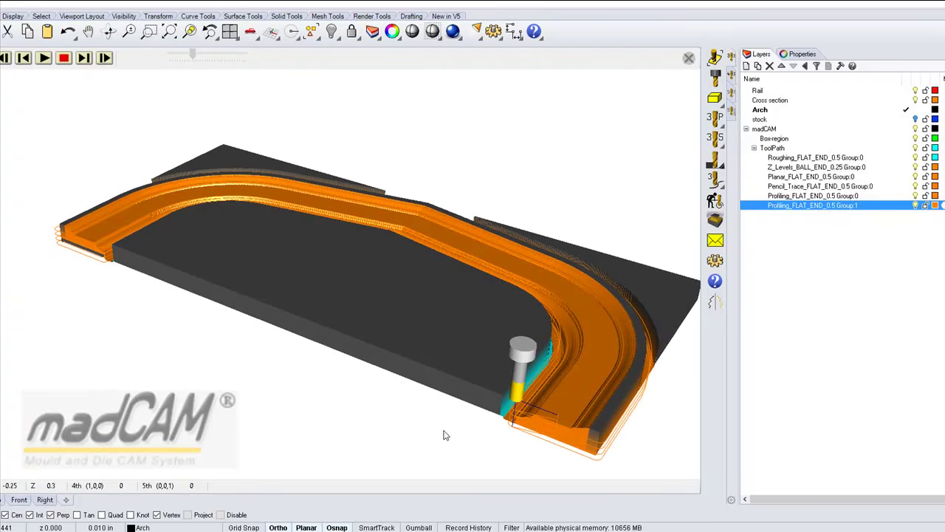